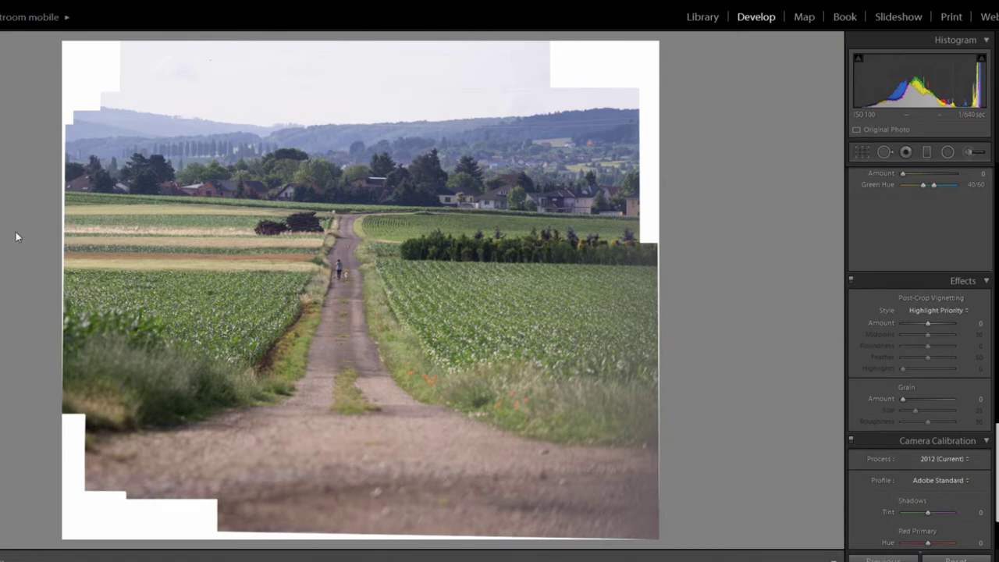
# Step: Look through the individual source photos of the country road in sequence
pyautogui.click(413, 557)
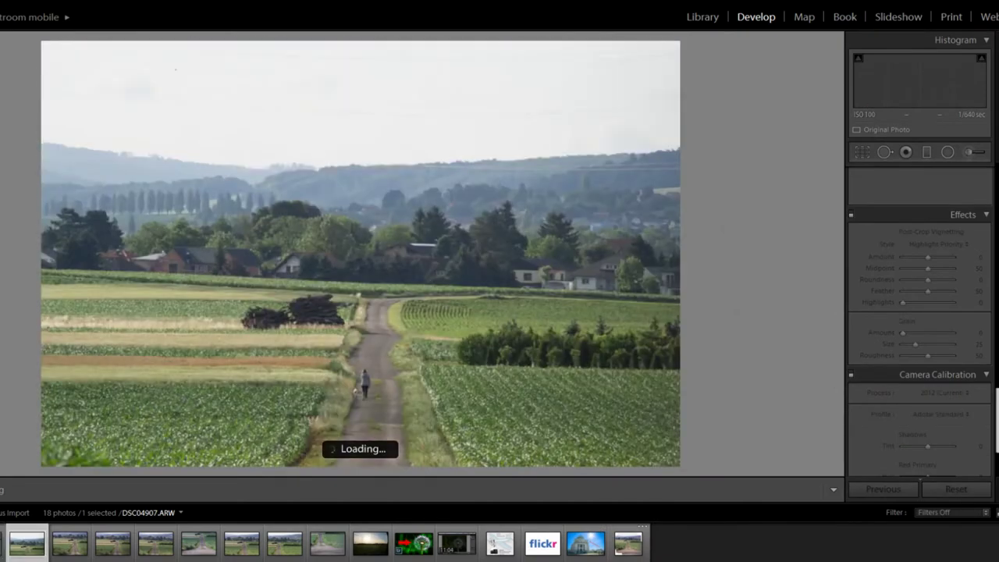
pyautogui.press('Right')
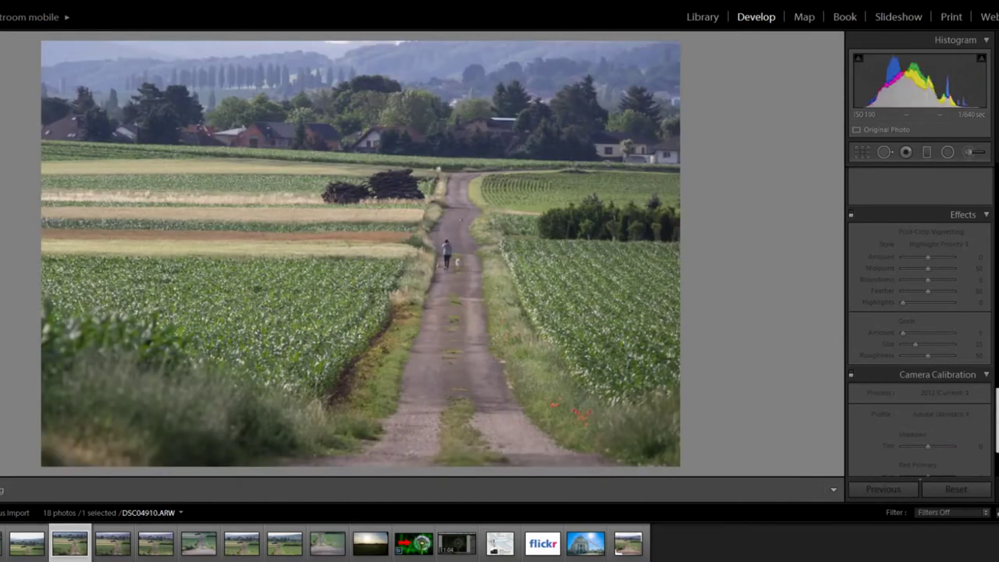
pyautogui.press('Right')
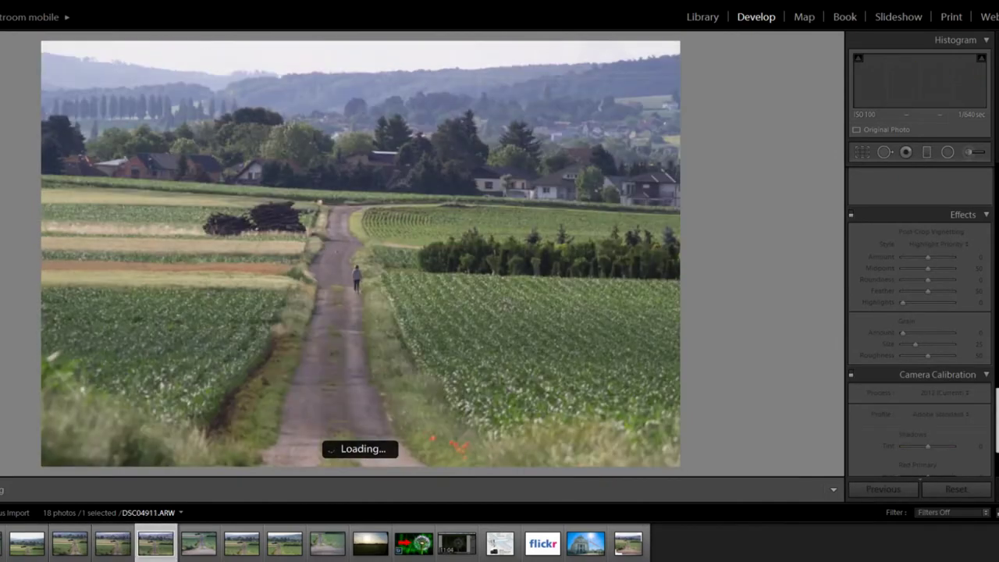
pyautogui.press('Right')
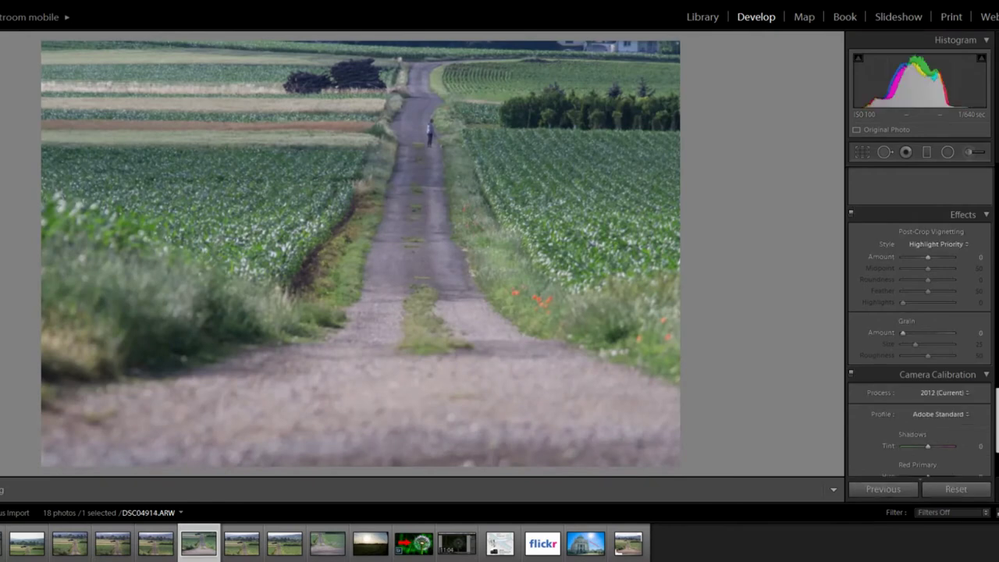
pyautogui.click(622, 552)
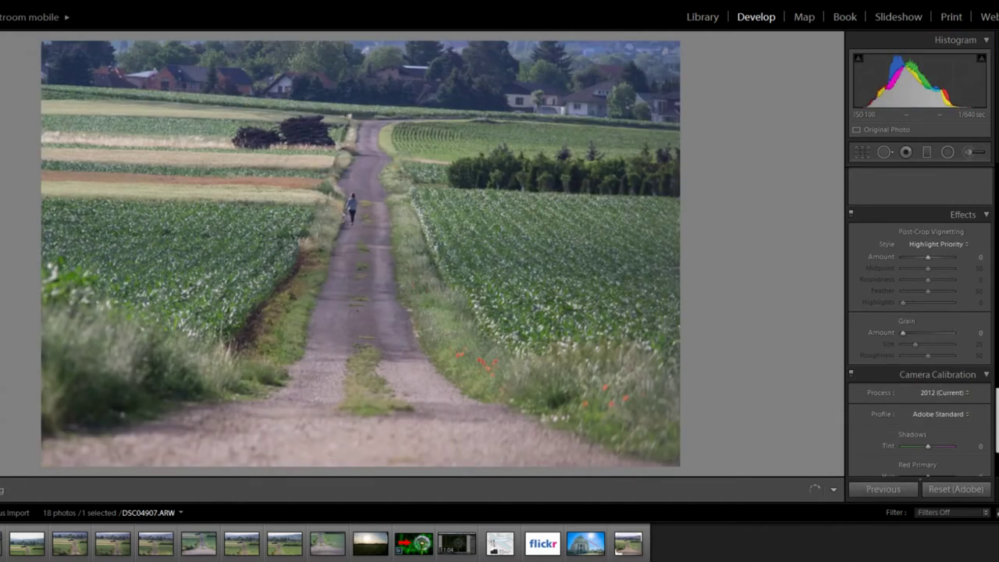
# Step: Select the run of ten consecutive source photos of the country road
pyautogui.hotkey('shift', 'Left')
pyautogui.hotkey('shift', 'Left')
pyautogui.hotkey('shift', 'Left')
pyautogui.hotkey('shift', 'Left')
pyautogui.hotkey('shift', 'Left')
pyautogui.hotkey('shift', 'Left')
pyautogui.hotkey('shift', 'Left')
pyautogui.hotkey('shift', 'Right')
pyautogui.hotkey('shift', 'Right')
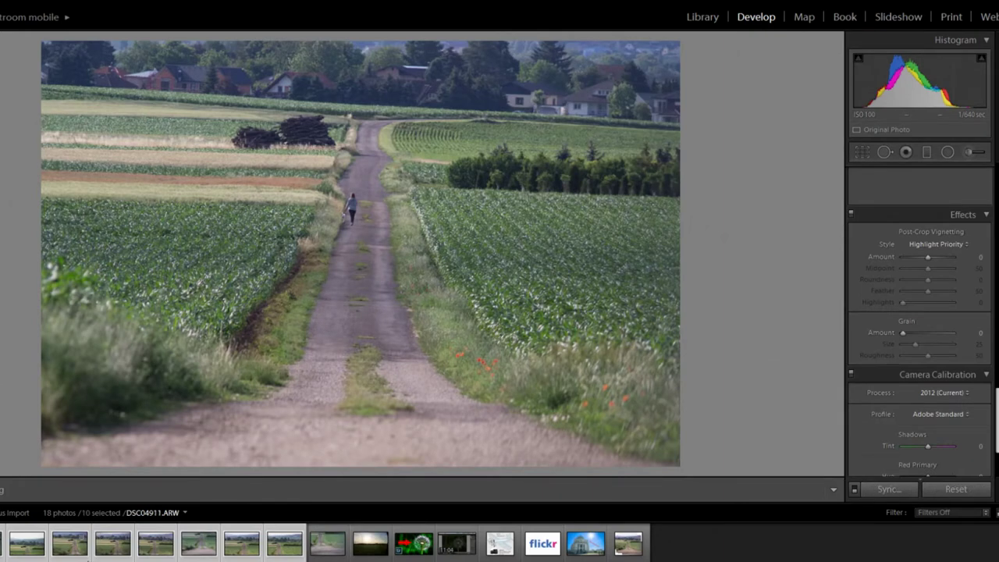
# Step: Bring up the Photo Merge choices, HDR and Panorama, for the selected photos and dismiss them without merging
pyautogui.rightClick(76, 551)
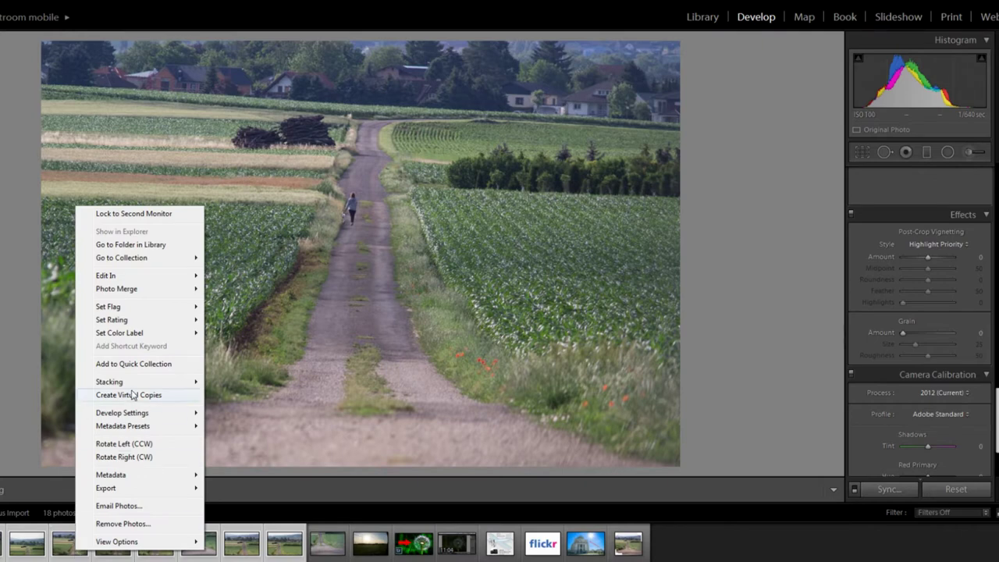
pyautogui.moveTo(138, 290)
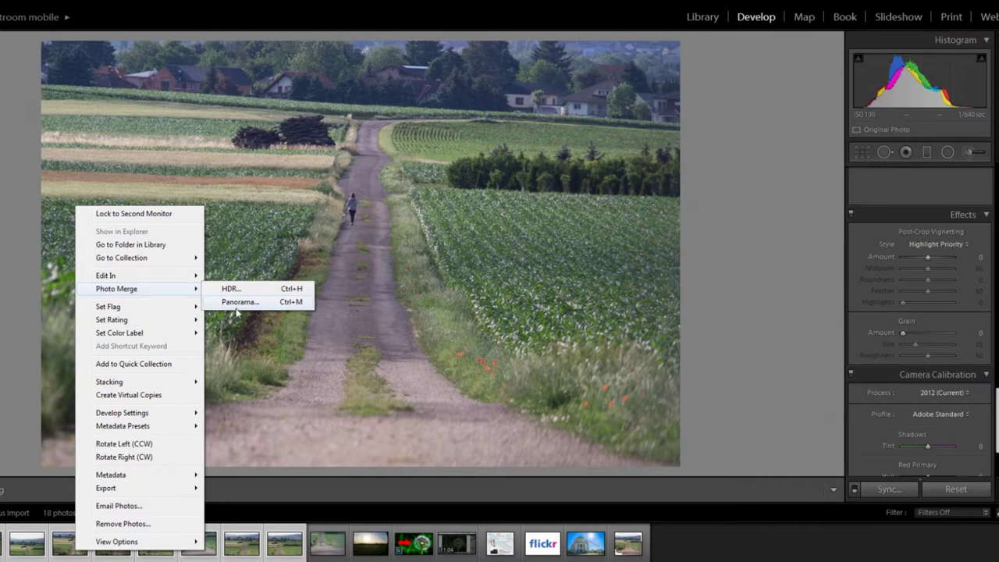
pyautogui.click(532, 204)
pyautogui.click(487, 225)
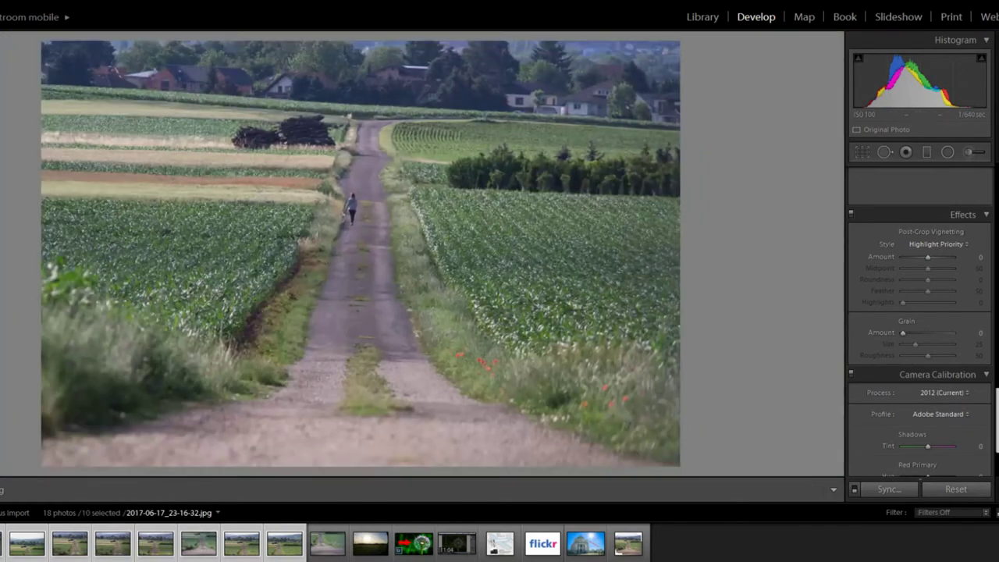
# Step: Open the merged panorama DSC04692.ARW and inspect the path and the walker with the dogs close up
pyautogui.click(616, 542)
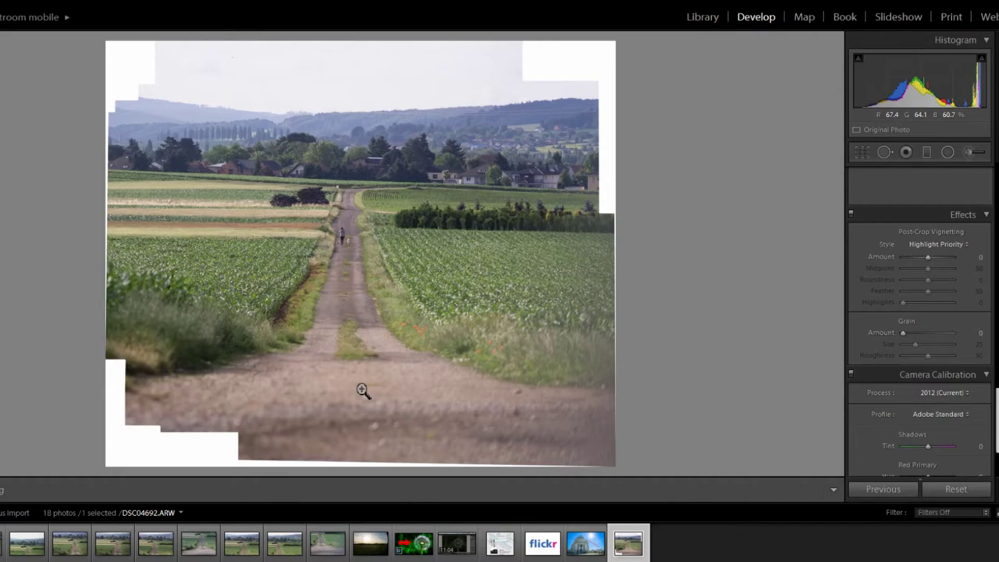
pyautogui.click(332, 265)
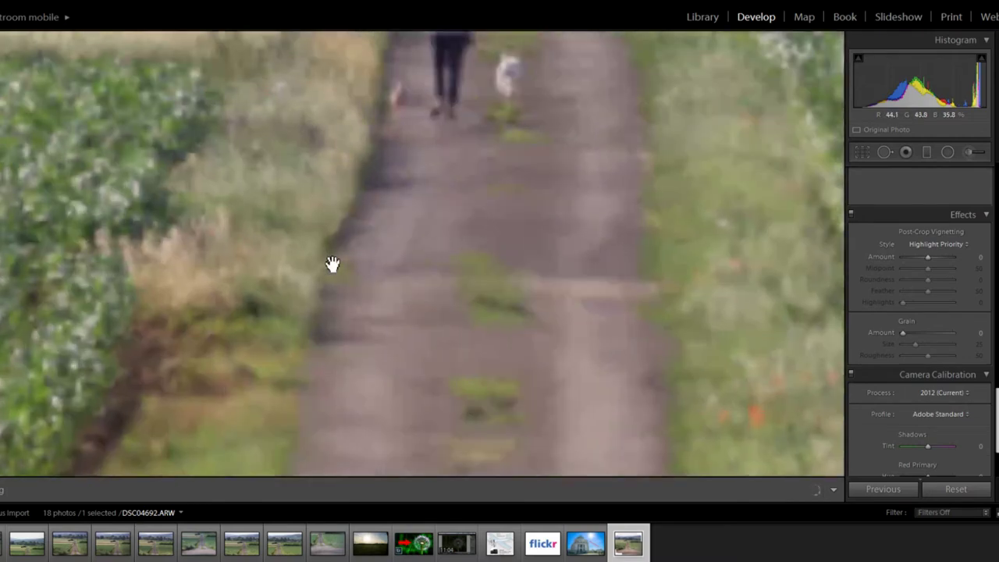
pyautogui.click(332, 264)
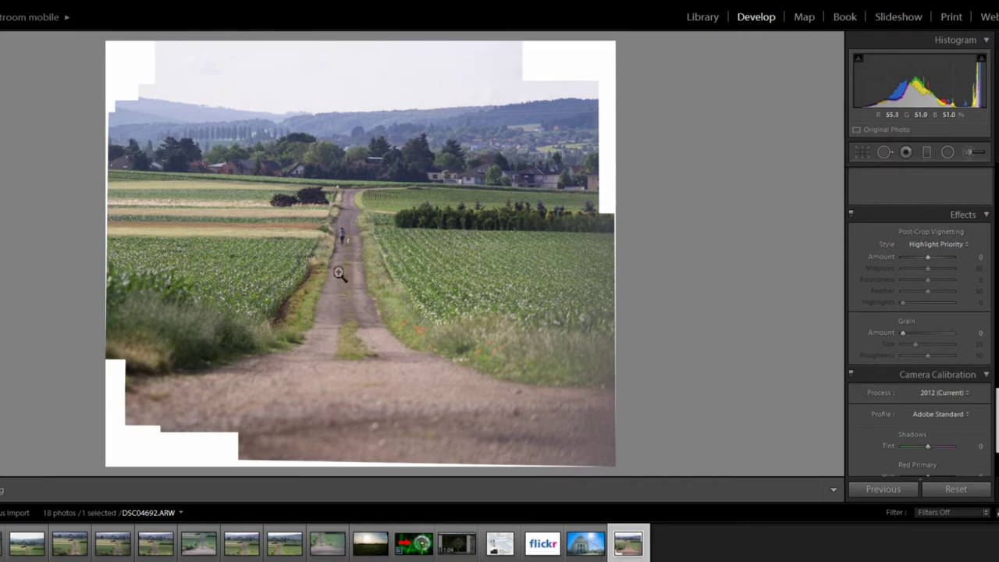
pyautogui.click(344, 247)
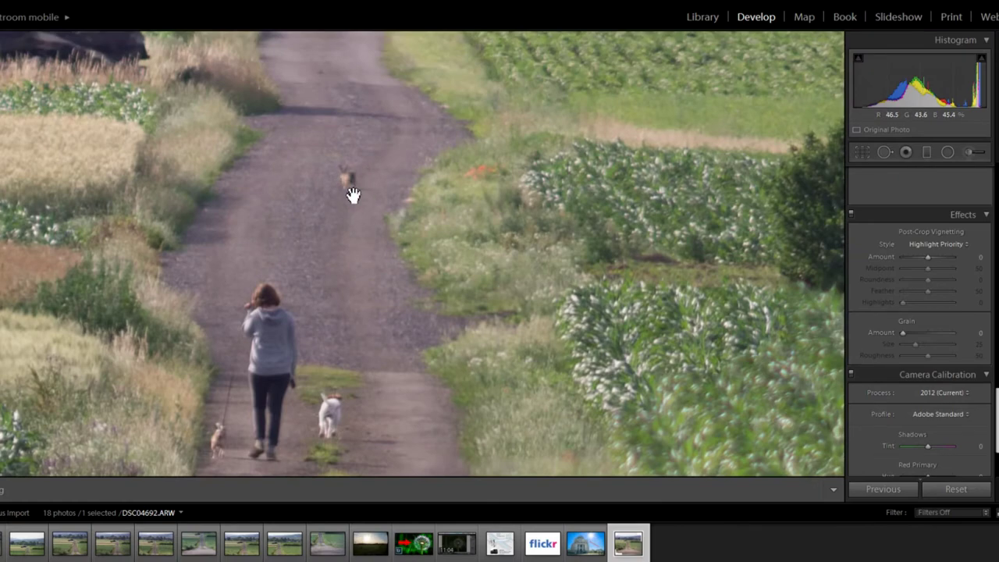
pyautogui.click(323, 272)
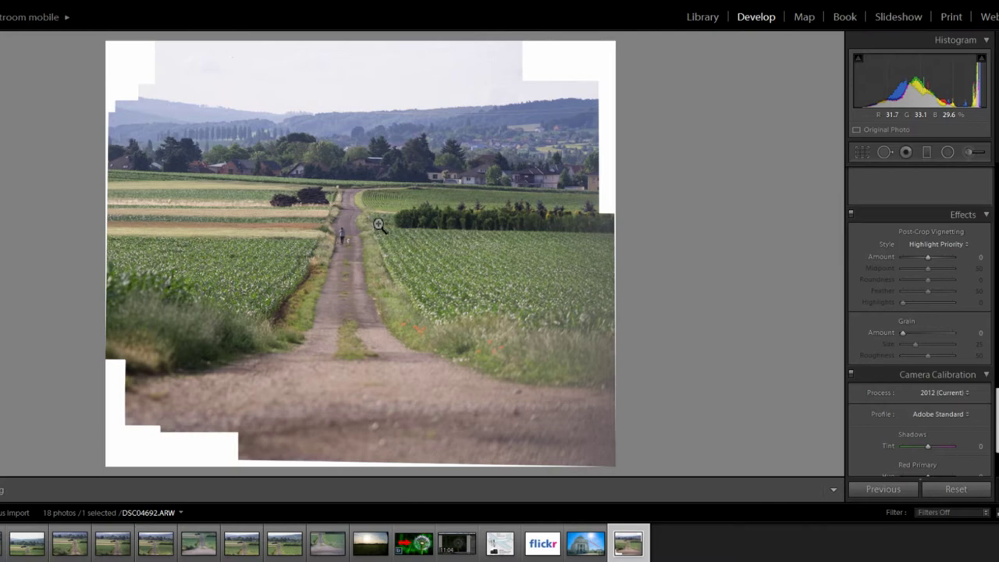
# Step: Crop the panorama inward from all sides with a custom aspect to cut off the white, stepped stitching edges
pyautogui.click(861, 152)
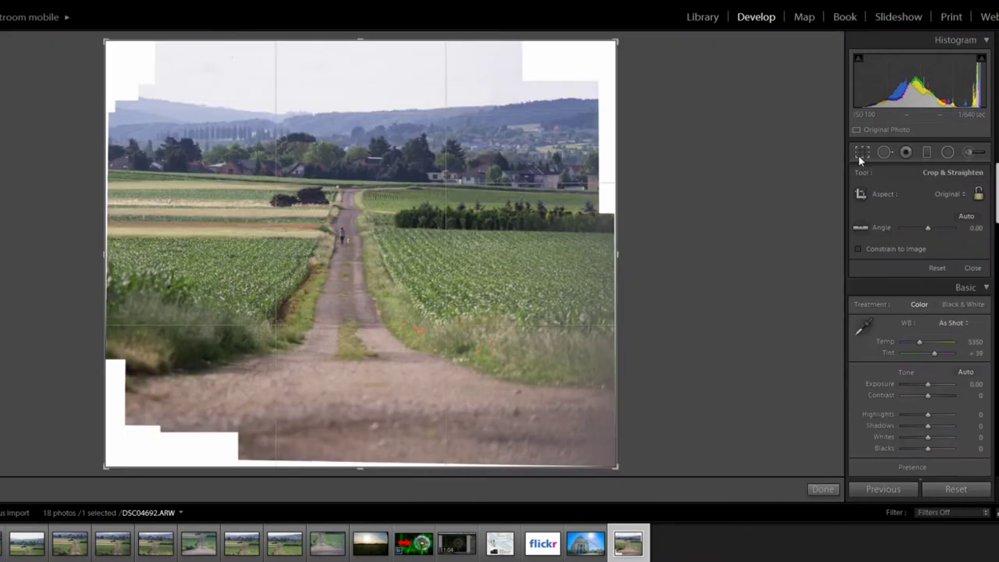
pyautogui.moveTo(617, 44); pyautogui.dragTo(609, 68)
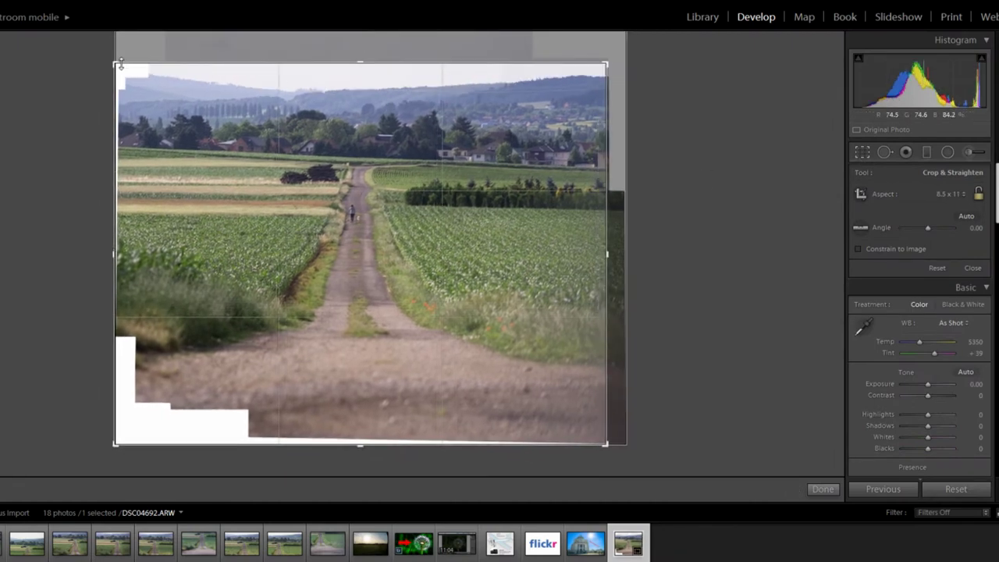
pyautogui.moveTo(120, 68); pyautogui.dragTo(138, 74)
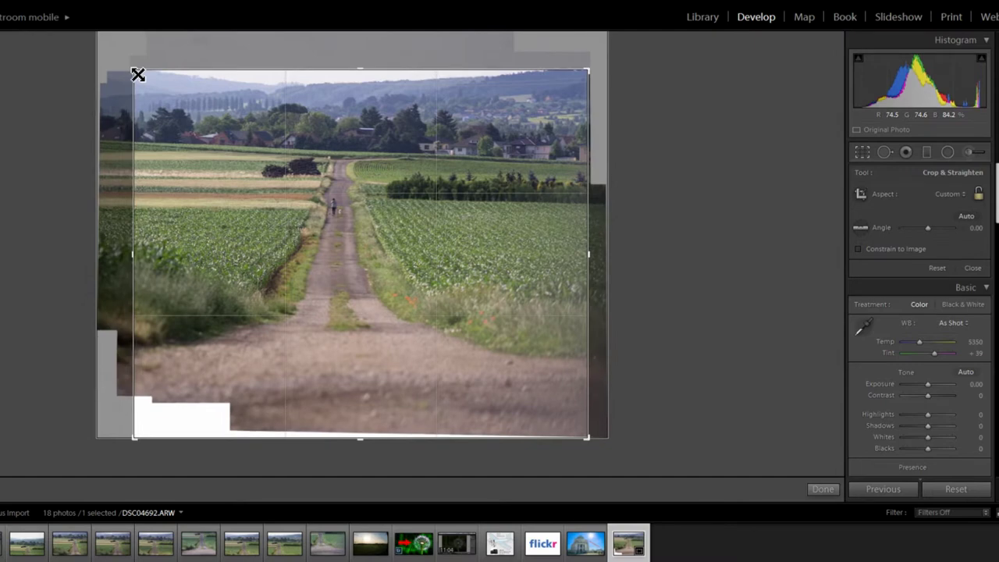
pyautogui.moveTo(359, 438); pyautogui.dragTo(359, 407)
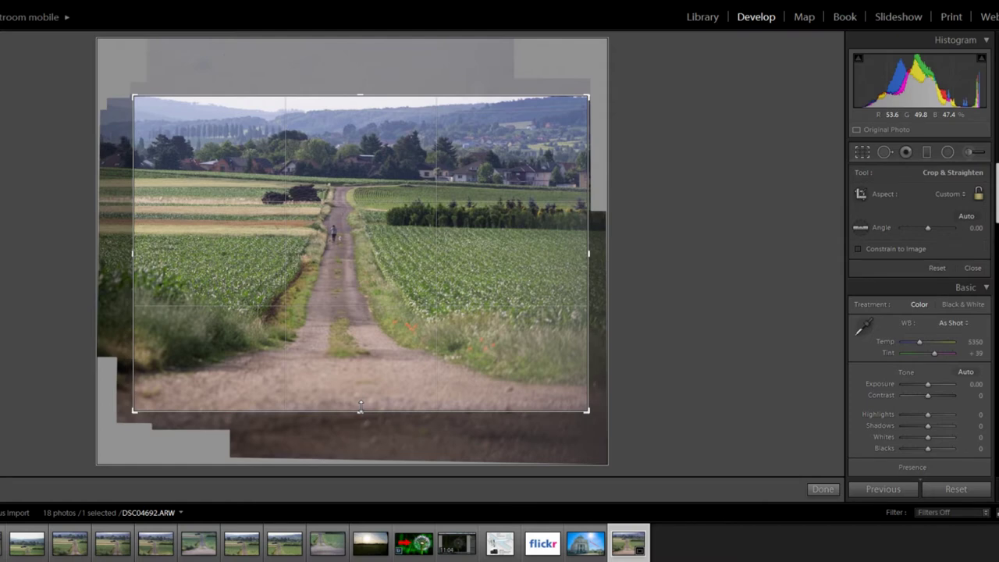
pyautogui.moveTo(134, 253); pyautogui.dragTo(130, 254)
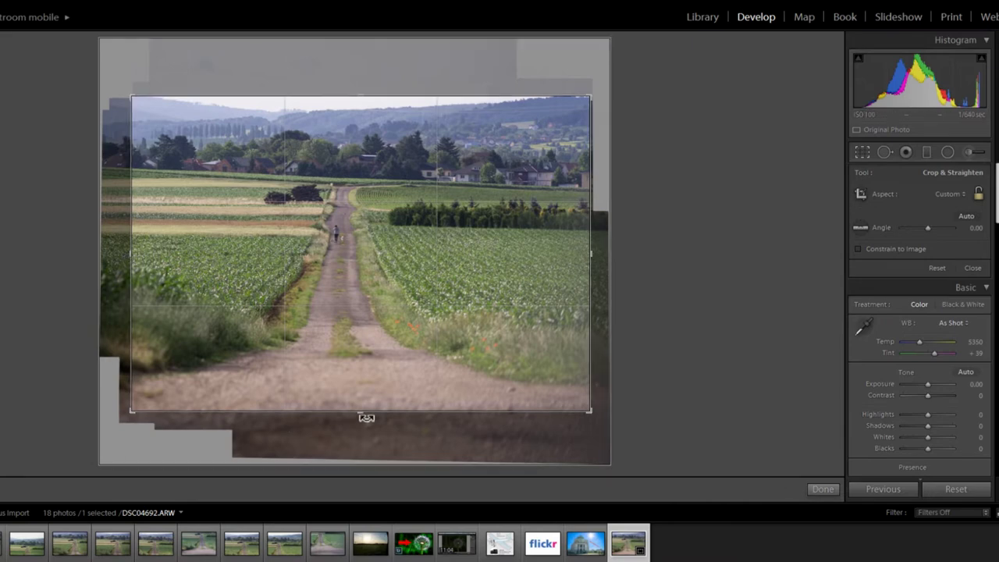
# Step: Try a shallower, slightly wider crop without the gravel foreground, and restore the previous framing
pyautogui.moveTo(359, 411); pyautogui.dragTo(358, 381)
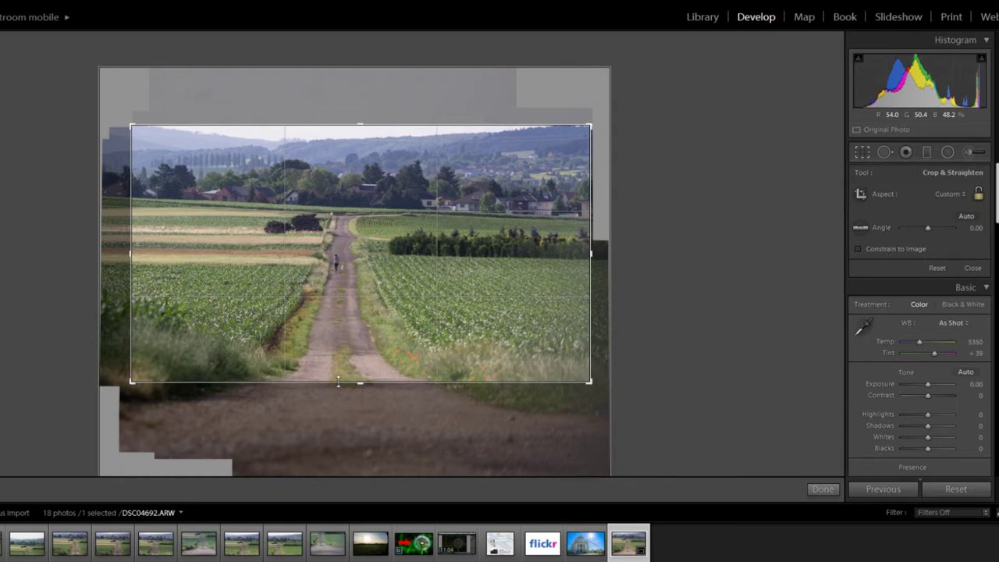
pyautogui.moveTo(133, 253); pyautogui.dragTo(118, 253)
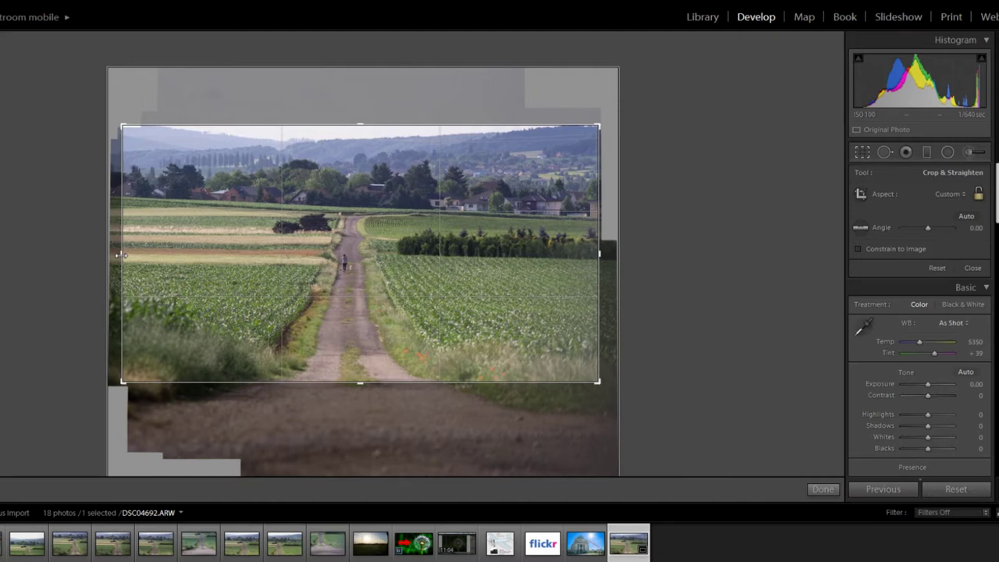
pyautogui.moveTo(122, 258); pyautogui.dragTo(140, 258)
pyautogui.moveTo(357, 382); pyautogui.dragTo(355, 412)
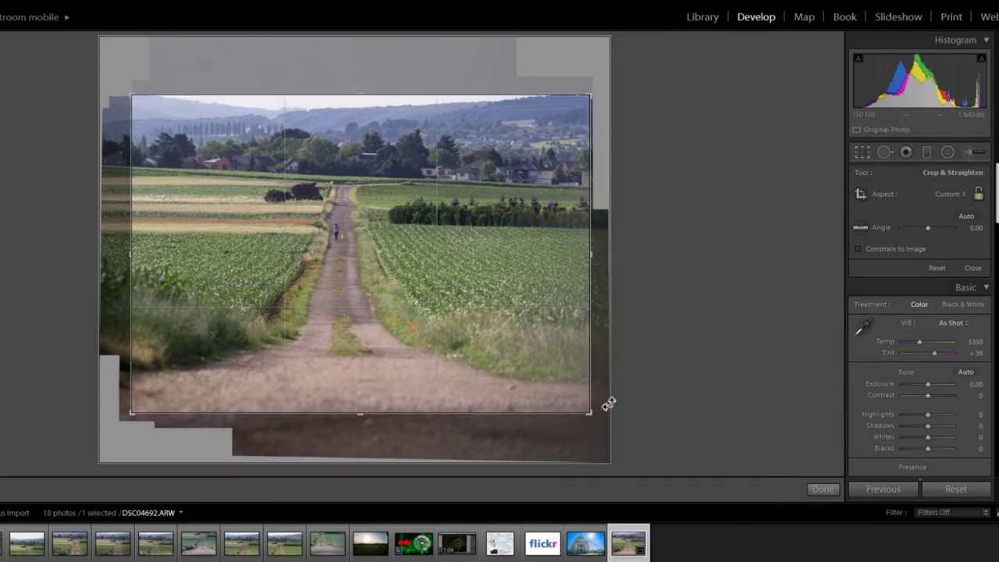
# Step: Apply the crop and check the photo's upper-left corner up close for leftover white edges
pyautogui.click(861, 154)
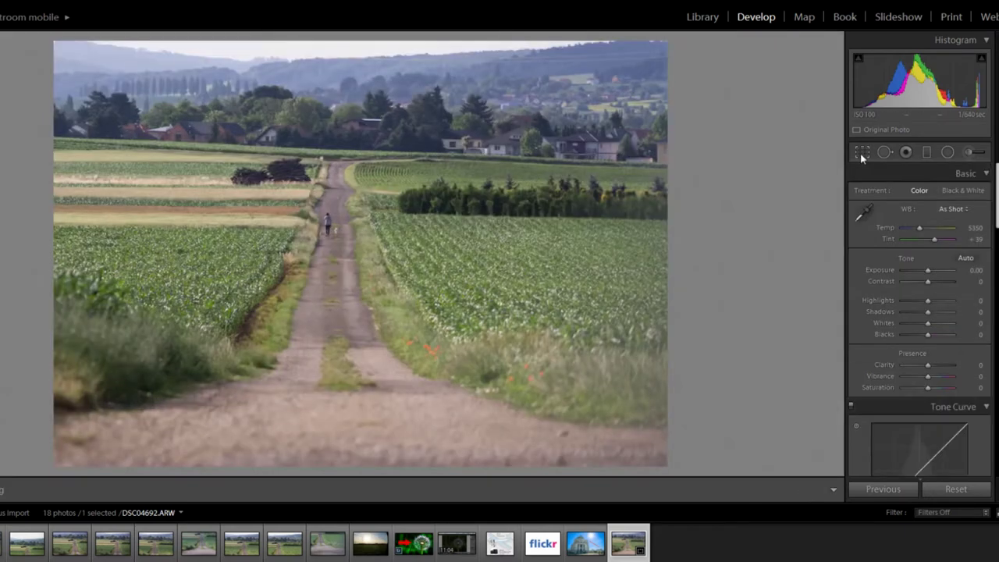
pyautogui.click(62, 61)
pyautogui.moveTo(63, 61); pyautogui.dragTo(117, 203)
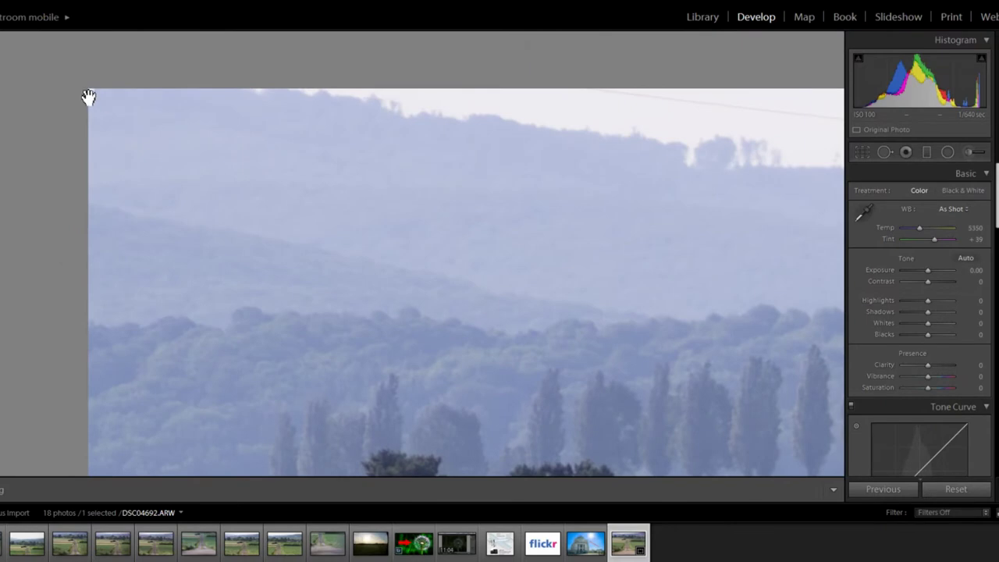
pyautogui.click(863, 156)
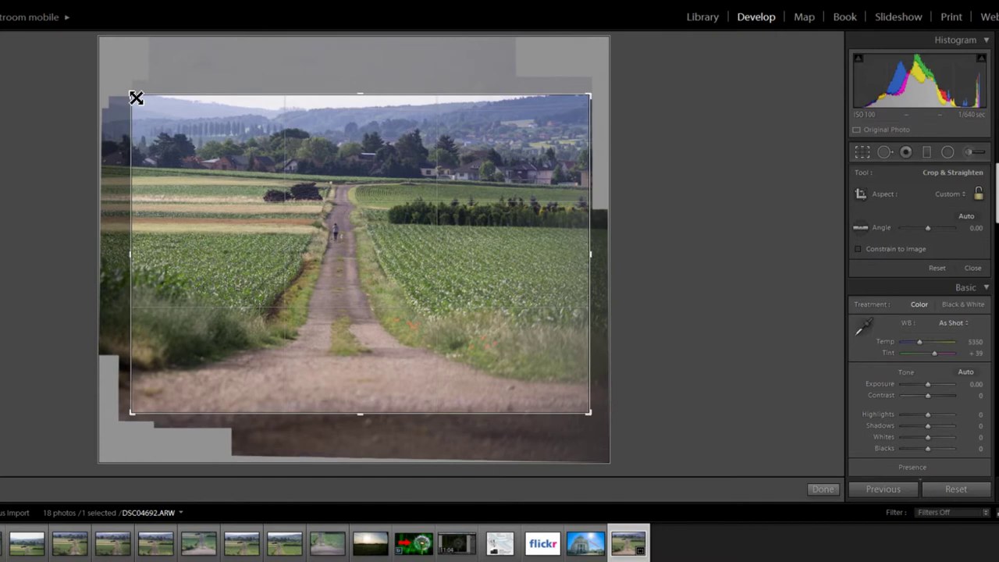
pyautogui.click(863, 152)
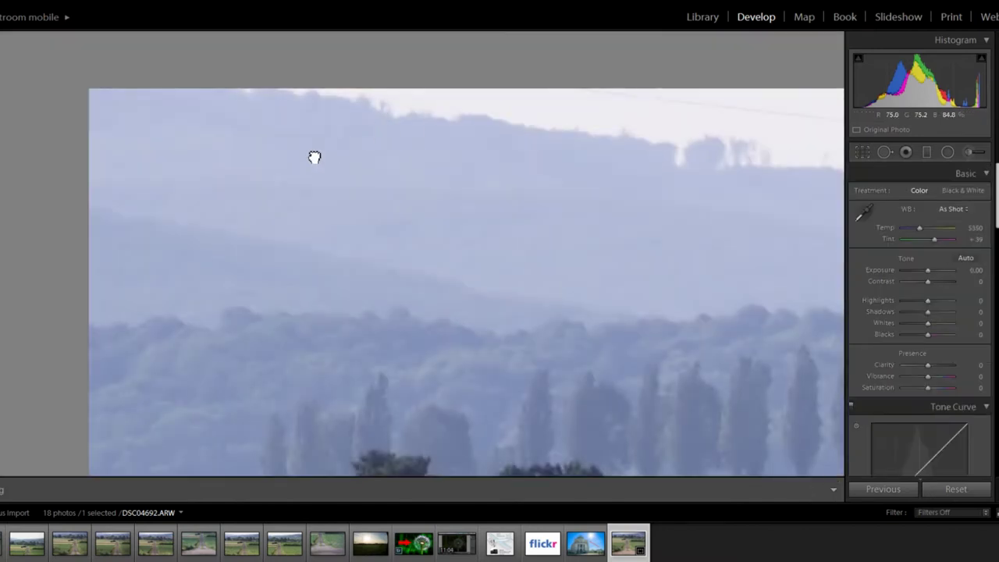
pyautogui.click(313, 157)
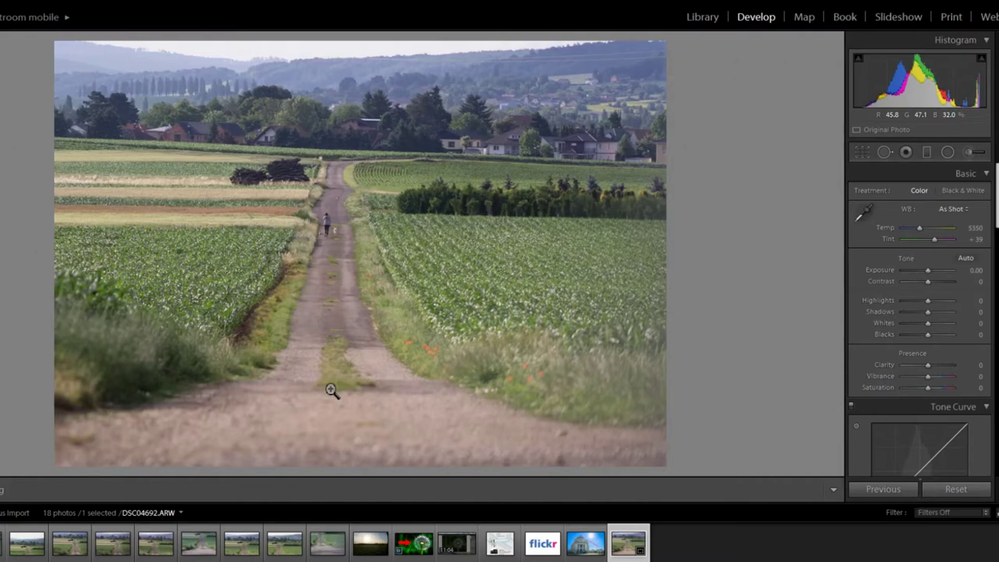
# Step: Narrow the panorama's crop slightly at the sides and apply it
pyautogui.press('r')
pyautogui.moveTo(594, 259)
pyautogui.mouseDown()
pyautogui.moveTo(573, 255)
pyautogui.moveTo(588, 252)
pyautogui.mouseUp()
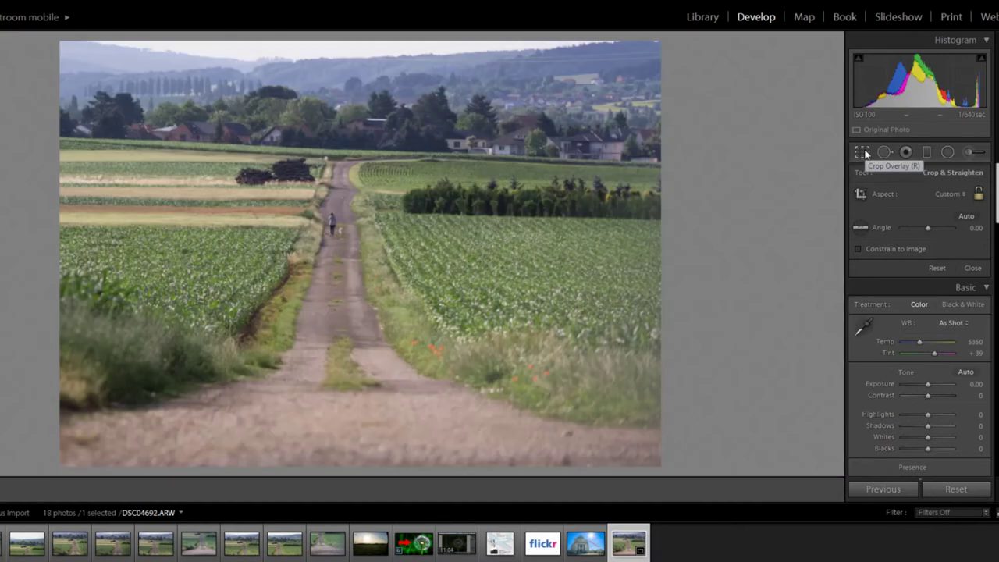
pyautogui.click(863, 153)
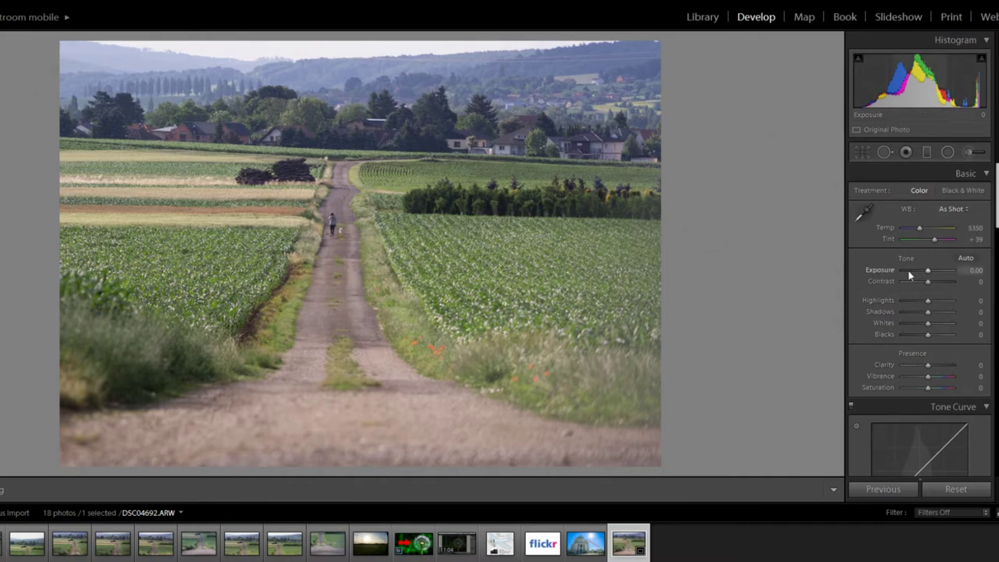
# Step: Set the panorama's Exposure to +0.20 and its Contrast to +81
pyautogui.moveTo(927, 270); pyautogui.dragTo(929, 271)
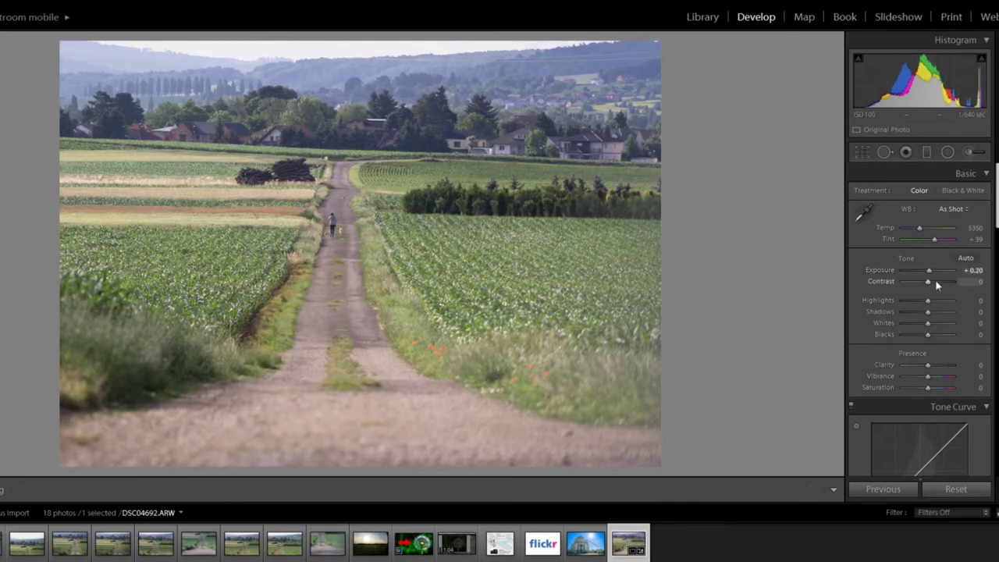
pyautogui.moveTo(927, 281); pyautogui.dragTo(948, 291)
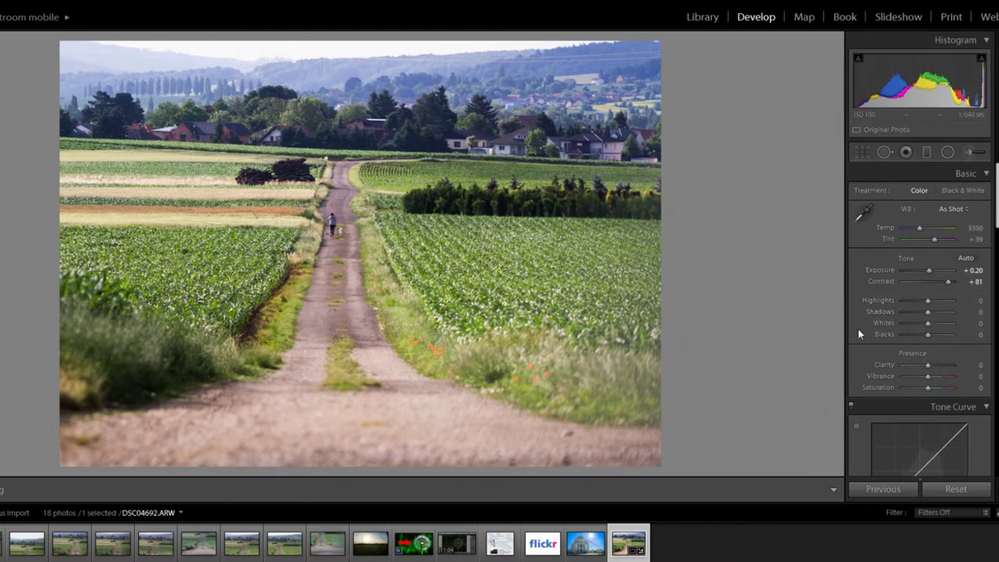
# Step: Compare strong positive and negative Highlights on the panorama, settle on -100, and set Shadows to +14
pyautogui.moveTo(922, 300); pyautogui.dragTo(809, 260)
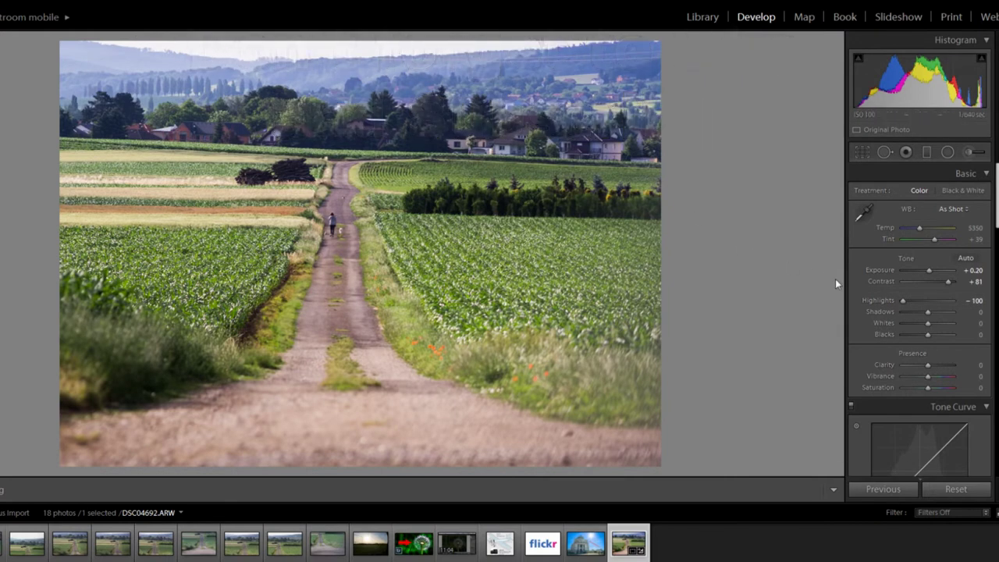
pyautogui.click(927, 301)
pyautogui.moveTo(931, 301)
pyautogui.mouseDown()
pyautogui.moveTo(974, 300)
pyautogui.moveTo(933, 307)
pyautogui.moveTo(950, 299)
pyautogui.mouseUp()
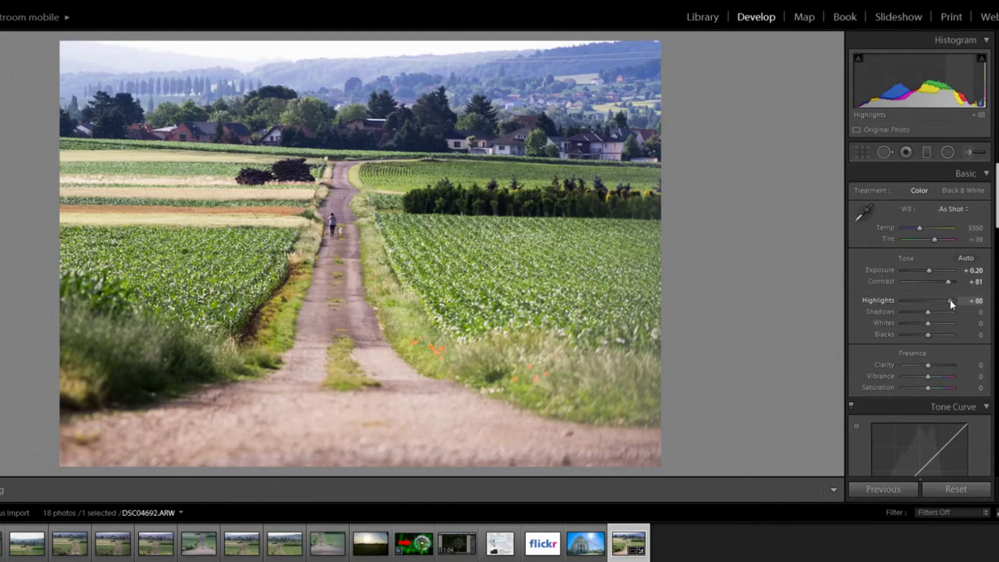
pyautogui.moveTo(950, 300); pyautogui.dragTo(896, 310)
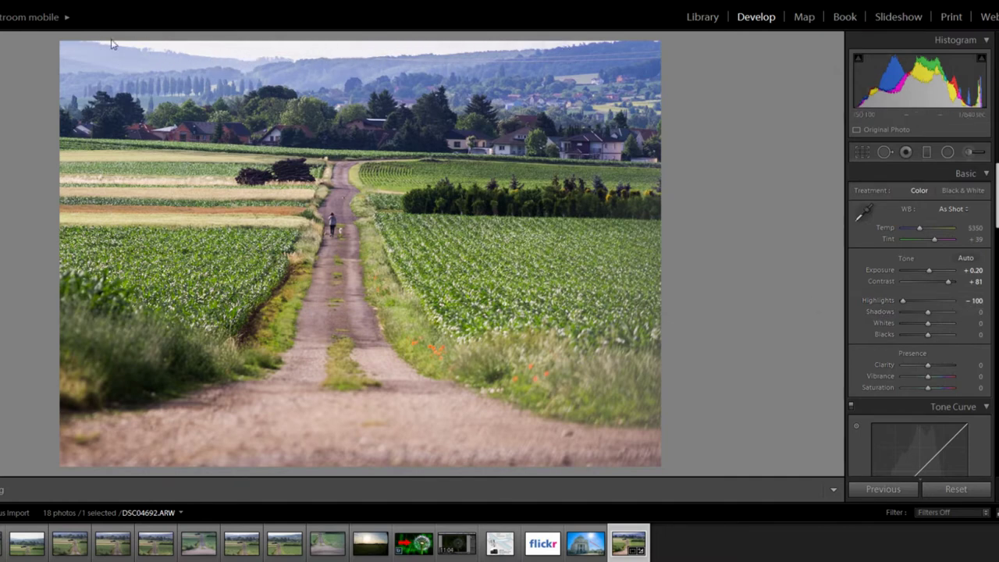
pyautogui.moveTo(922, 312)
pyautogui.mouseDown()
pyautogui.moveTo(915, 316)
pyautogui.moveTo(931, 314)
pyautogui.mouseUp()
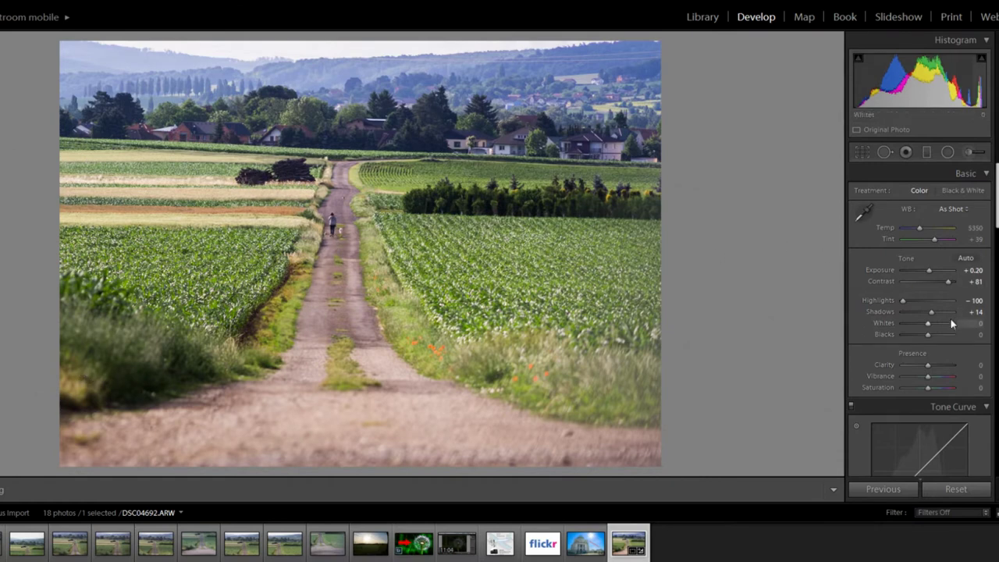
# Step: Try Shadows at +100 on the panorama, set Contrast to +88 and settle on Shadows +48
pyautogui.moveTo(944, 318); pyautogui.dragTo(955, 312)
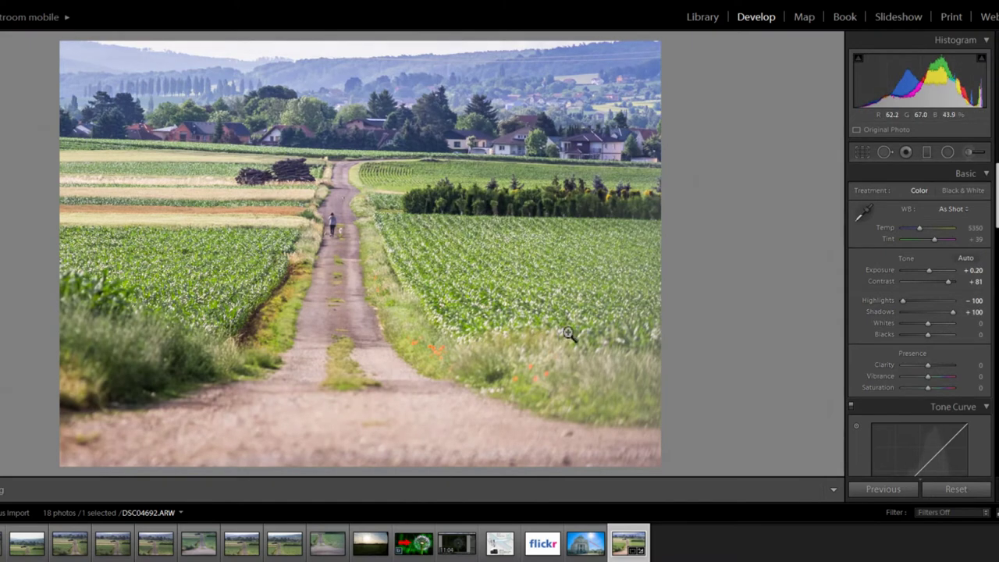
pyautogui.moveTo(943, 285); pyautogui.dragTo(950, 281)
pyautogui.click(939, 312)
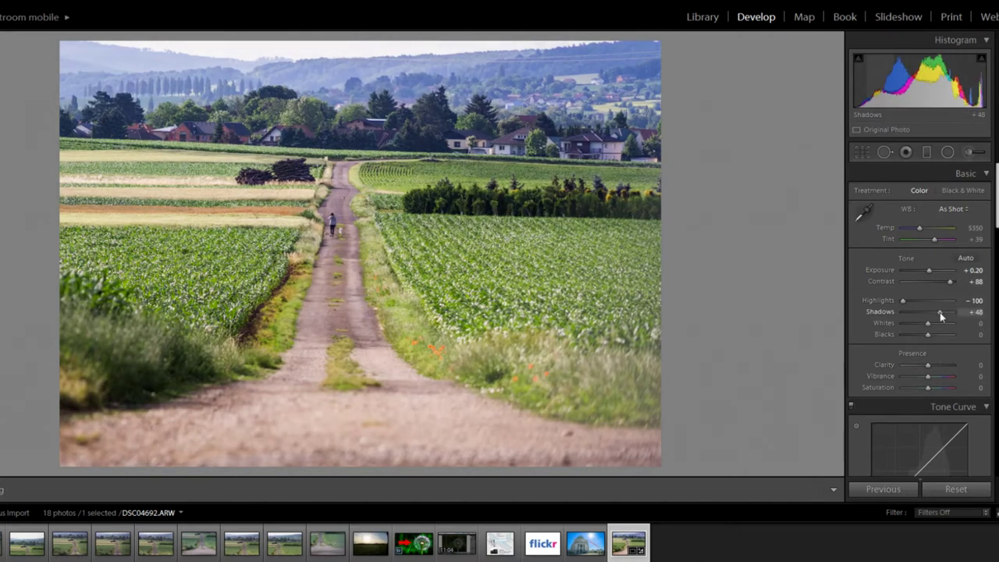
# Step: Set Whites to +57 and Blacks to -29, and check the dark woodpile beside the road up close
pyautogui.moveTo(929, 324)
pyautogui.mouseDown()
pyautogui.moveTo(903, 326)
pyautogui.moveTo(941, 326)
pyautogui.moveTo(914, 337)
pyautogui.mouseUp()
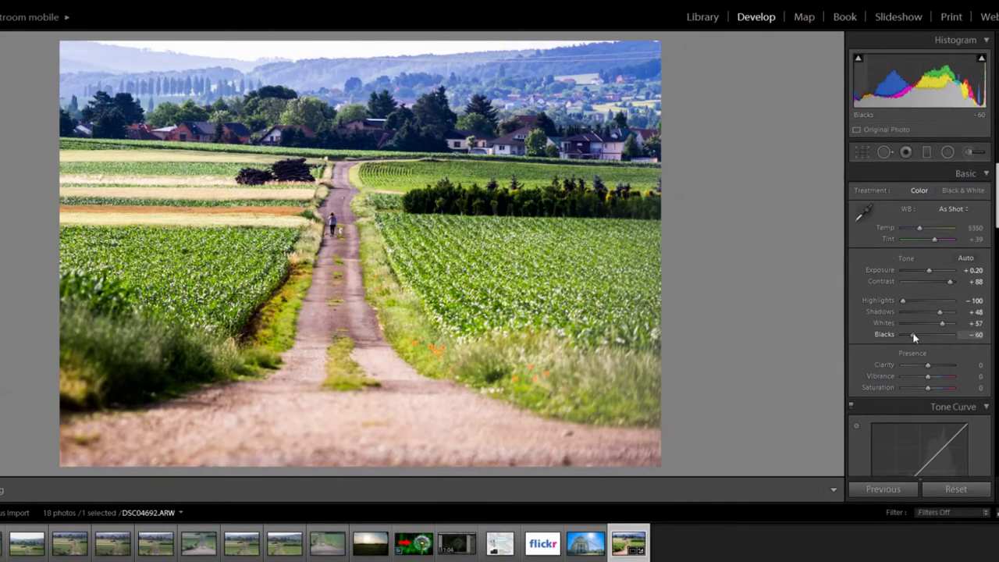
pyautogui.moveTo(914, 337); pyautogui.dragTo(920, 338)
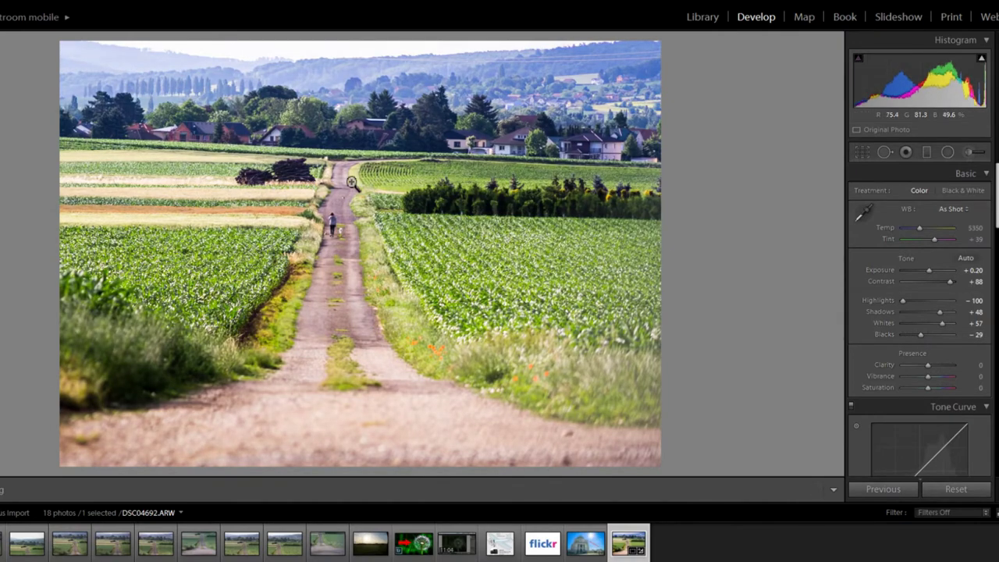
pyautogui.click(281, 173)
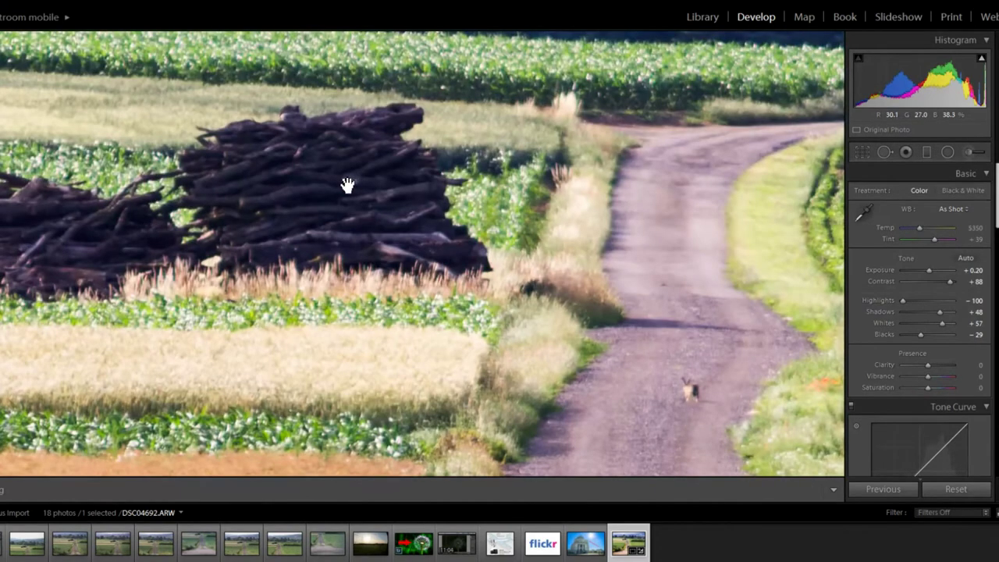
pyautogui.click(347, 185)
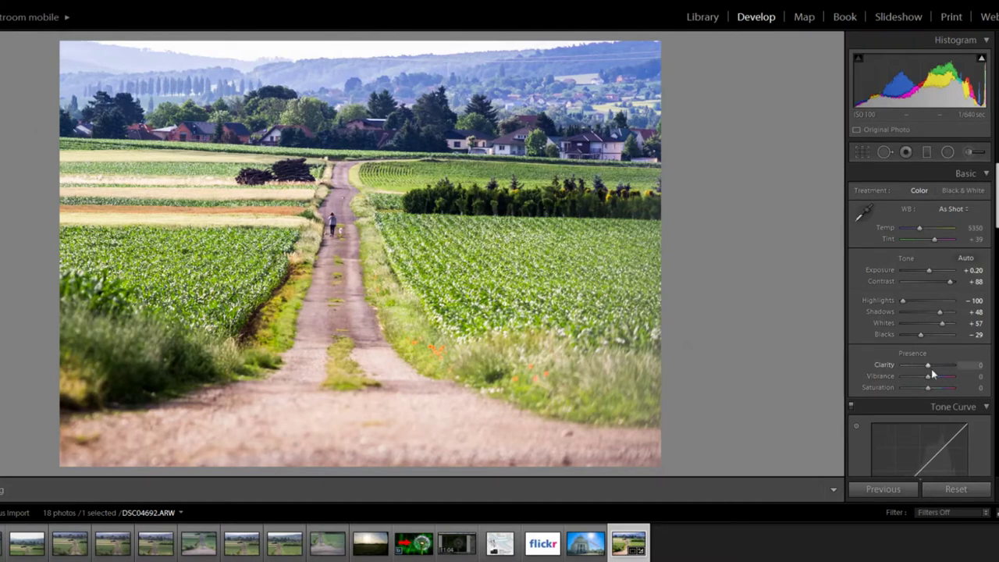
# Step: Try Clarity at +100, settle on +31, and set Exposure to -0.10
pyautogui.moveTo(927, 367); pyautogui.dragTo(984, 367)
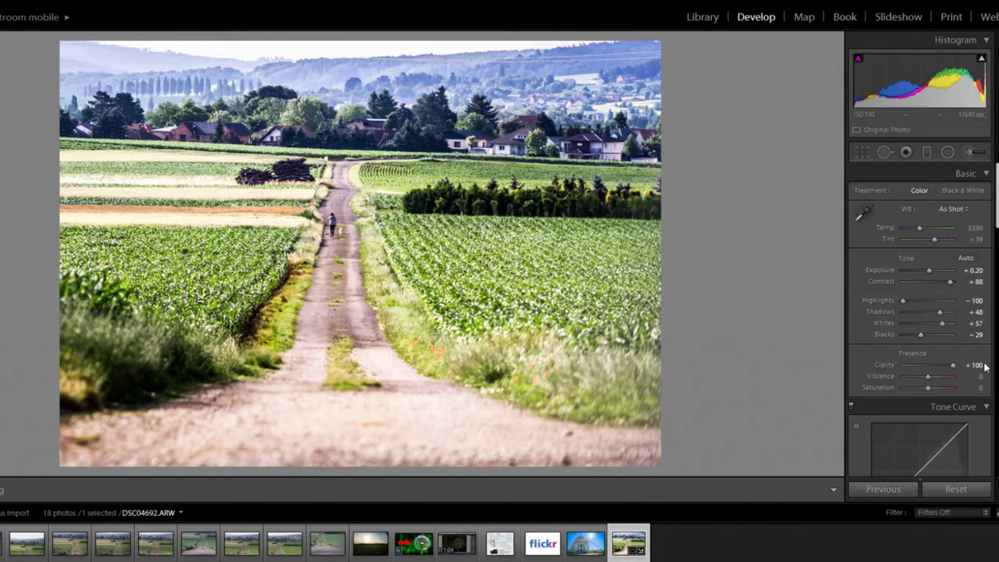
pyautogui.click(936, 368)
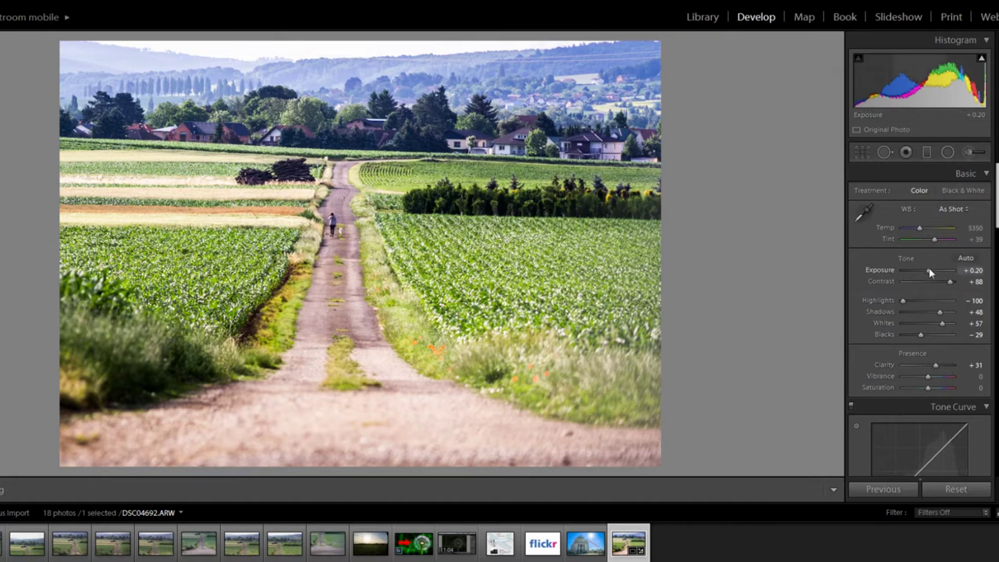
pyautogui.scroll(-2, 921, 265)
pyautogui.scroll(2, 921, 265)
pyautogui.moveTo(927, 266)
pyautogui.mouseDown()
pyautogui.moveTo(893, 272)
pyautogui.moveTo(927, 268)
pyautogui.mouseUp()
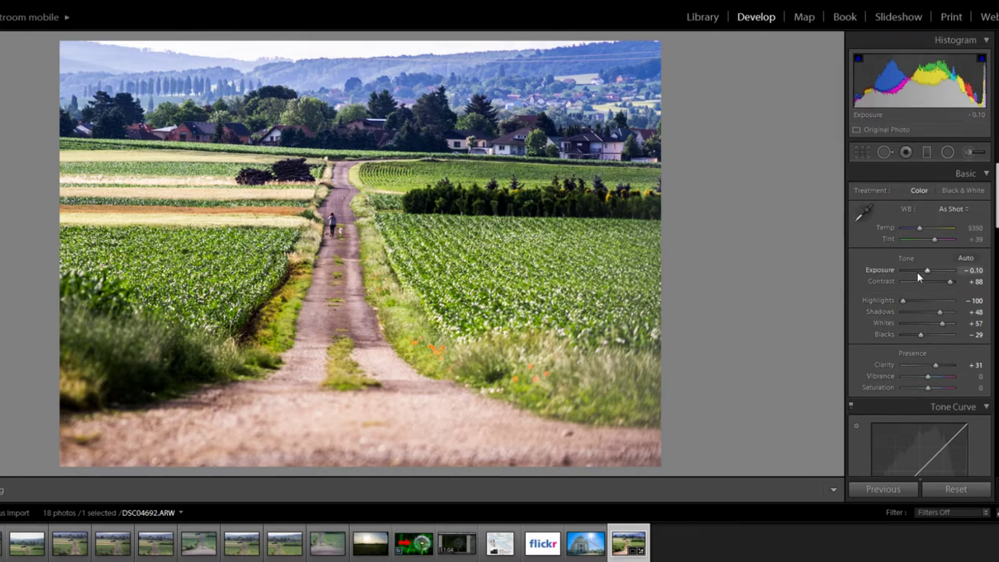
# Step: Set the tone curve regions to Highlights +51, Lights -53, Darks -1 and Shadows -73
pyautogui.scroll(-6, 884, 303)
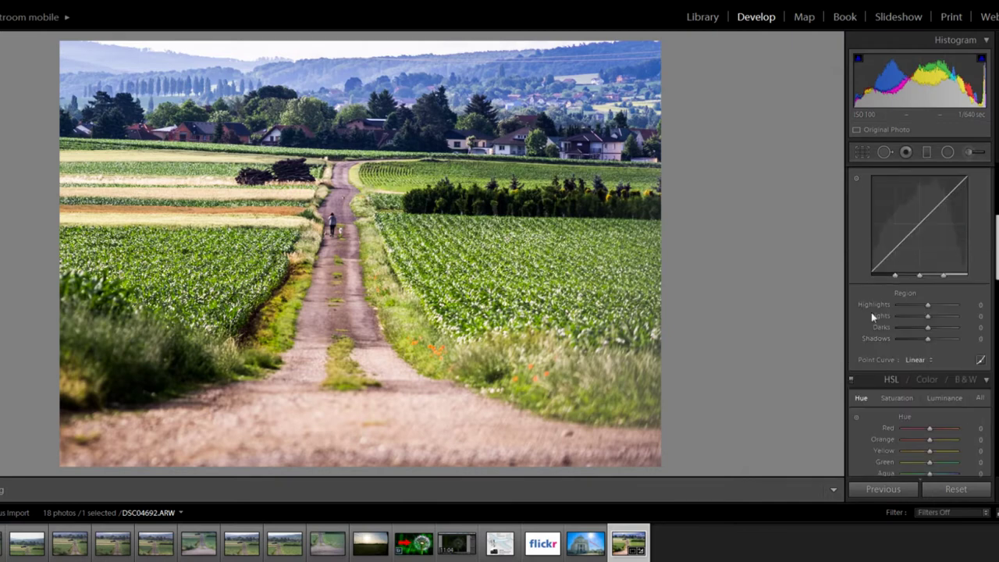
pyautogui.scroll(2, 862, 308)
pyautogui.scroll(-2, 861, 308)
pyautogui.moveTo(914, 306); pyautogui.dragTo(908, 355)
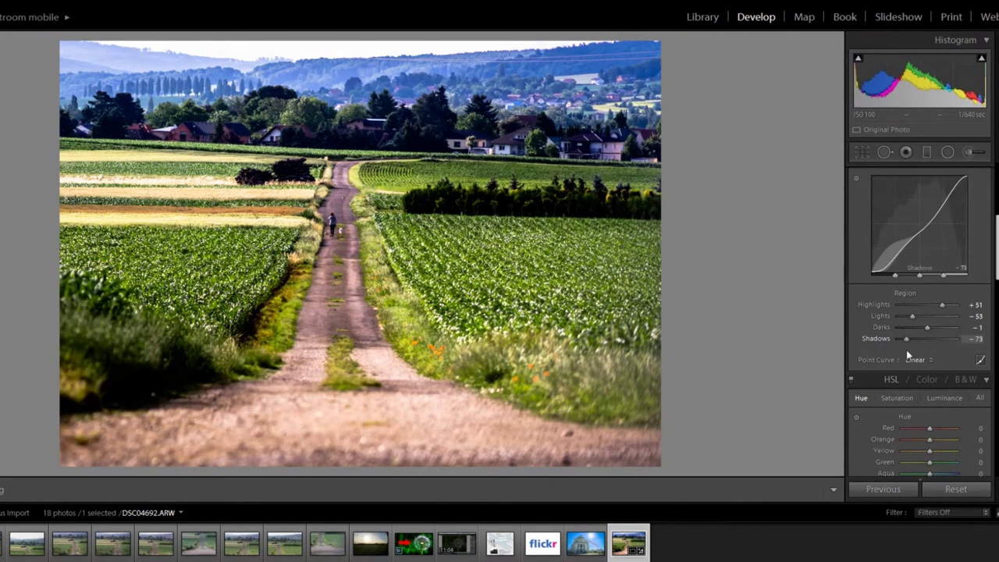
# Step: Compare strong positive and negative tone curve Shadows, settle on +86, and shift the two darker region split points towards the shadows
pyautogui.moveTo(907, 355); pyautogui.dragTo(944, 349)
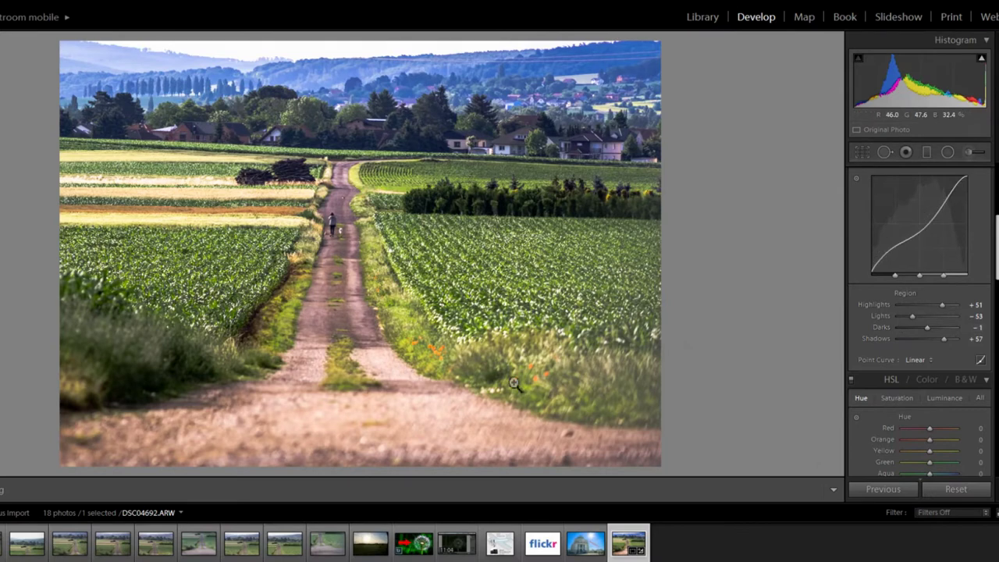
pyautogui.moveTo(942, 338); pyautogui.dragTo(901, 342)
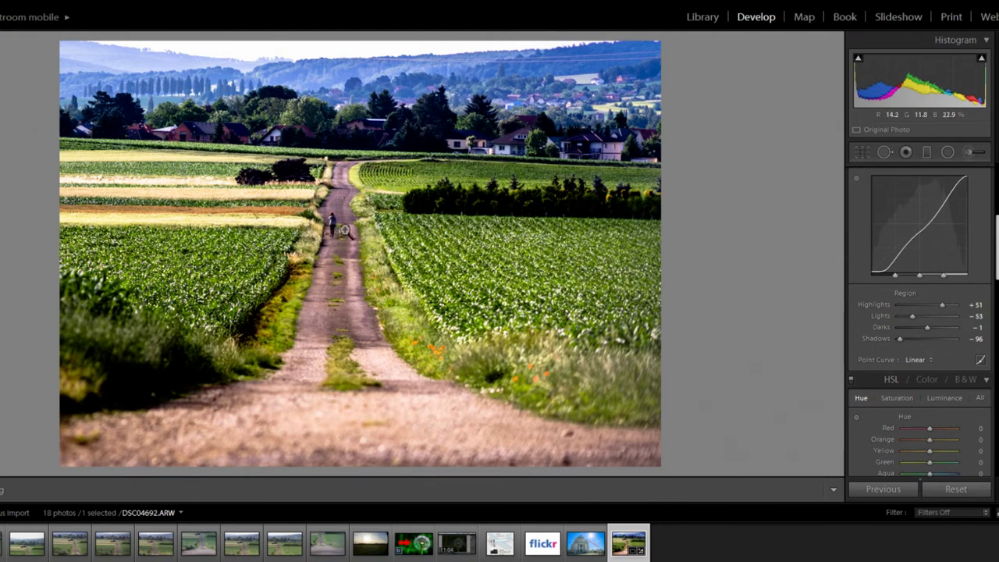
pyautogui.moveTo(941, 339); pyautogui.dragTo(952, 337)
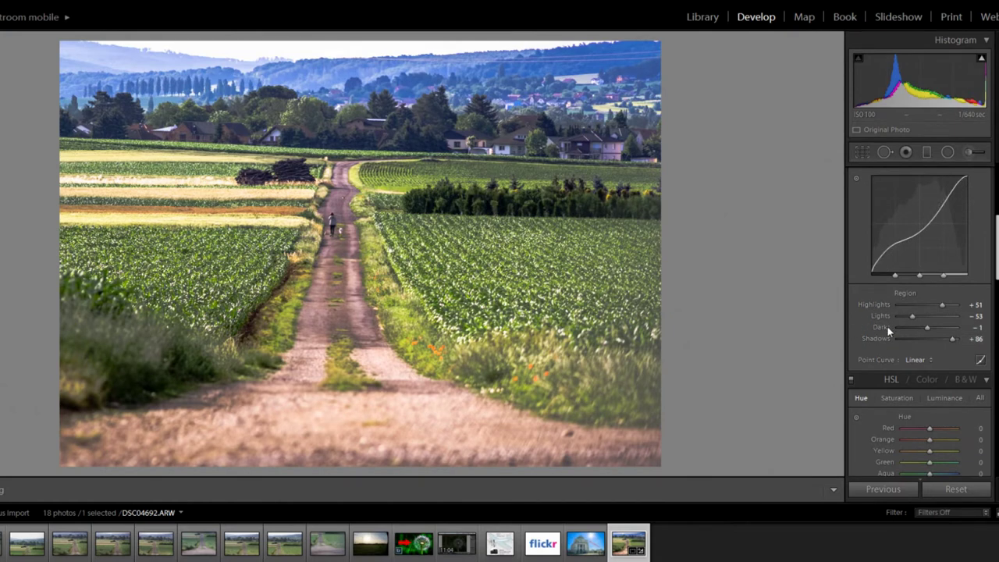
pyautogui.moveTo(895, 278); pyautogui.dragTo(942, 288)
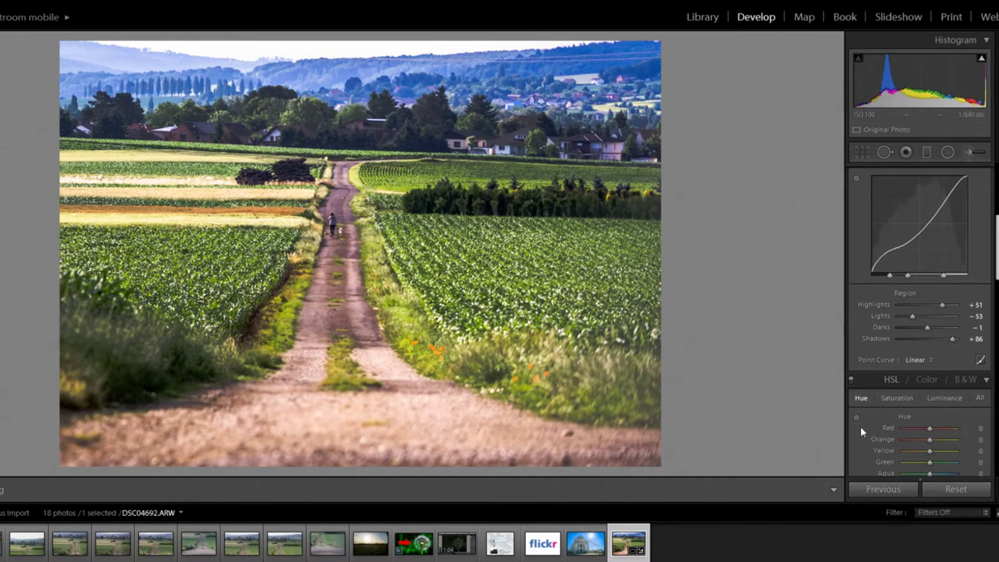
# Step: Shift the HSL hues of the fields, setting Green to +78 and Yellow to -71
pyautogui.scroll(-4, 860, 429)
pyautogui.scroll(2, 860, 431)
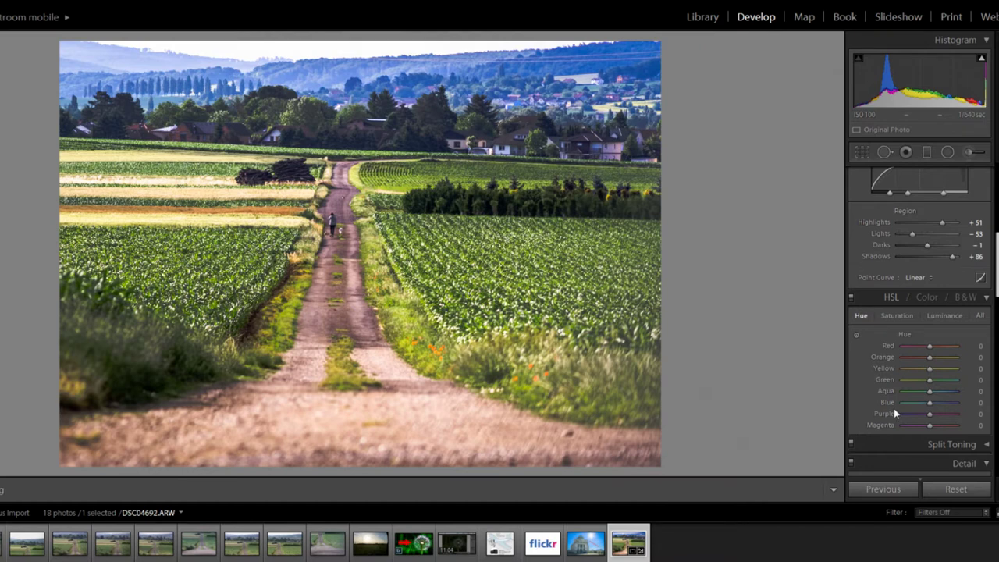
pyautogui.moveTo(929, 380)
pyautogui.mouseDown()
pyautogui.moveTo(897, 387)
pyautogui.moveTo(947, 386)
pyautogui.mouseUp()
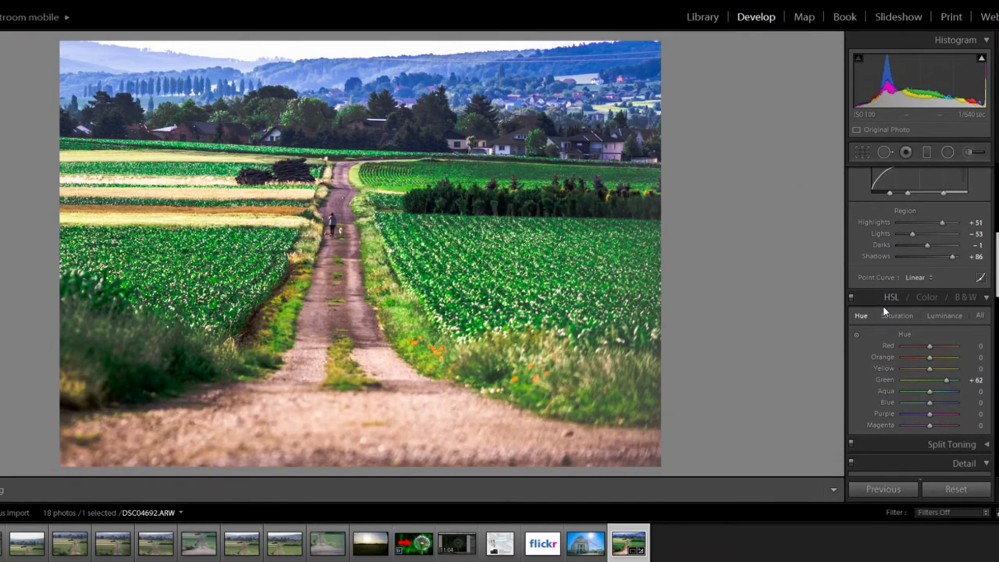
pyautogui.moveTo(948, 382); pyautogui.dragTo(952, 382)
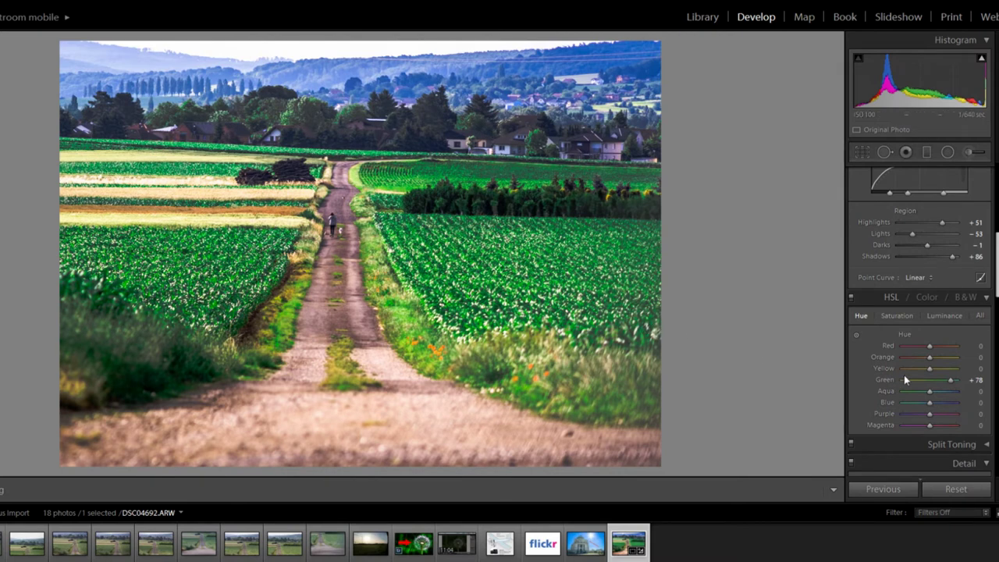
pyautogui.moveTo(932, 369)
pyautogui.mouseDown()
pyautogui.moveTo(908, 370)
pyautogui.moveTo(928, 371)
pyautogui.mouseUp()
pyautogui.moveTo(921, 374); pyautogui.dragTo(914, 382)
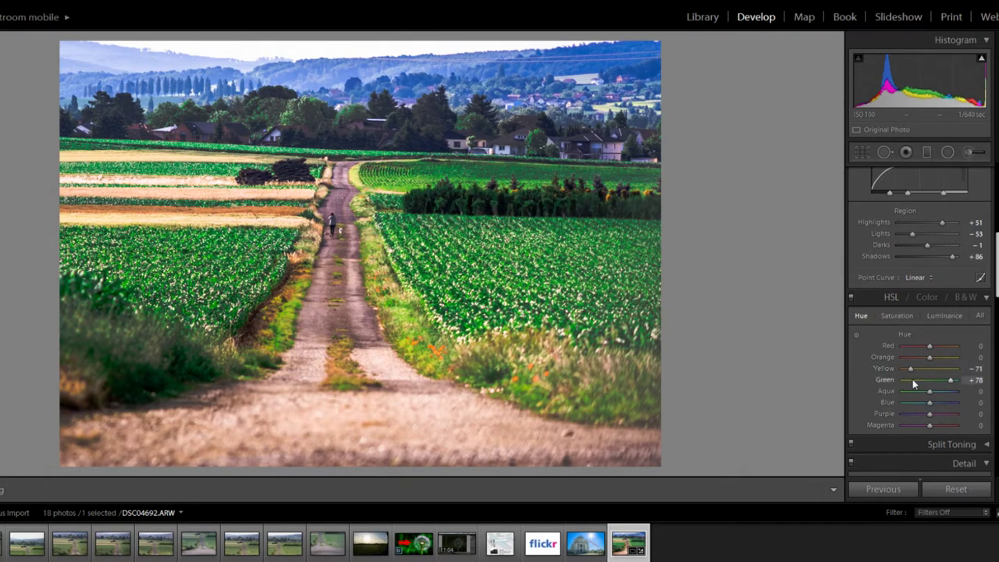
# Step: Set the Aqua hue to -7, try the Purple hue at +100 and reset it to 0
pyautogui.moveTo(927, 390); pyautogui.dragTo(928, 415)
pyautogui.moveTo(929, 403); pyautogui.dragTo(984, 417)
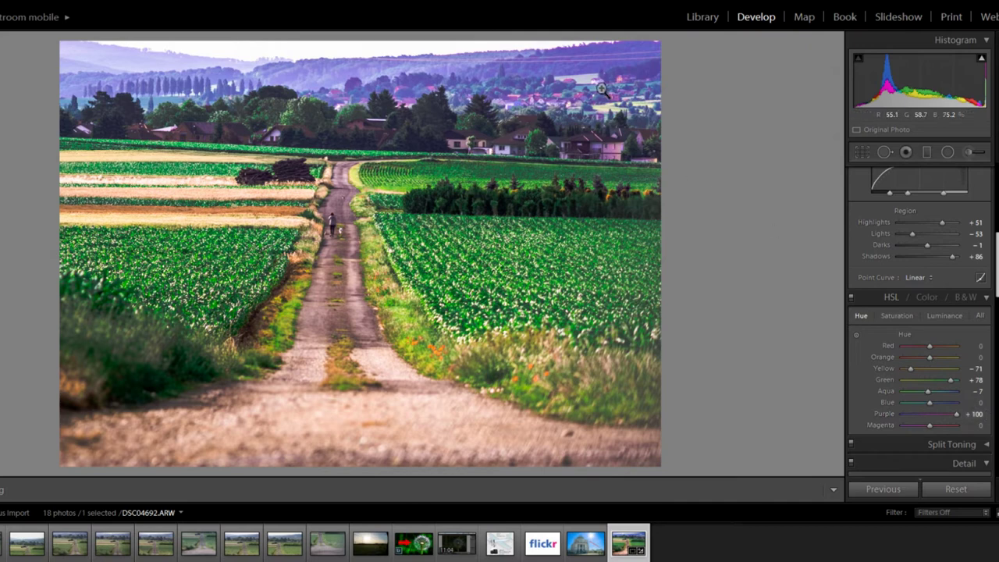
pyautogui.doubleClick(930, 413)
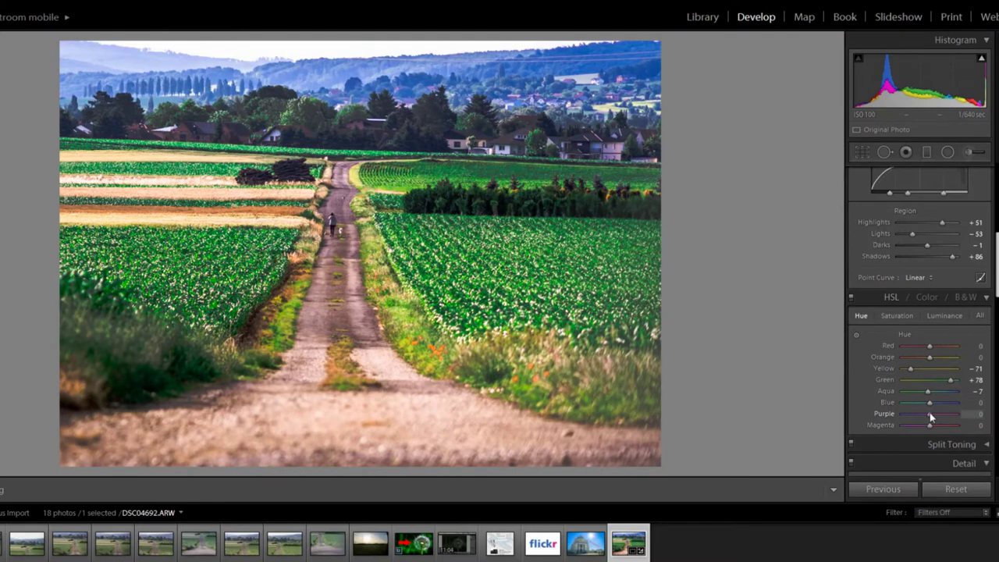
# Step: Set Green saturation to +69 and use targeted adjustment on the dirt road to set Red to -21 and Orange to +39
pyautogui.click(891, 316)
pyautogui.moveTo(934, 379)
pyautogui.mouseDown()
pyautogui.moveTo(966, 384)
pyautogui.moveTo(947, 386)
pyautogui.mouseUp()
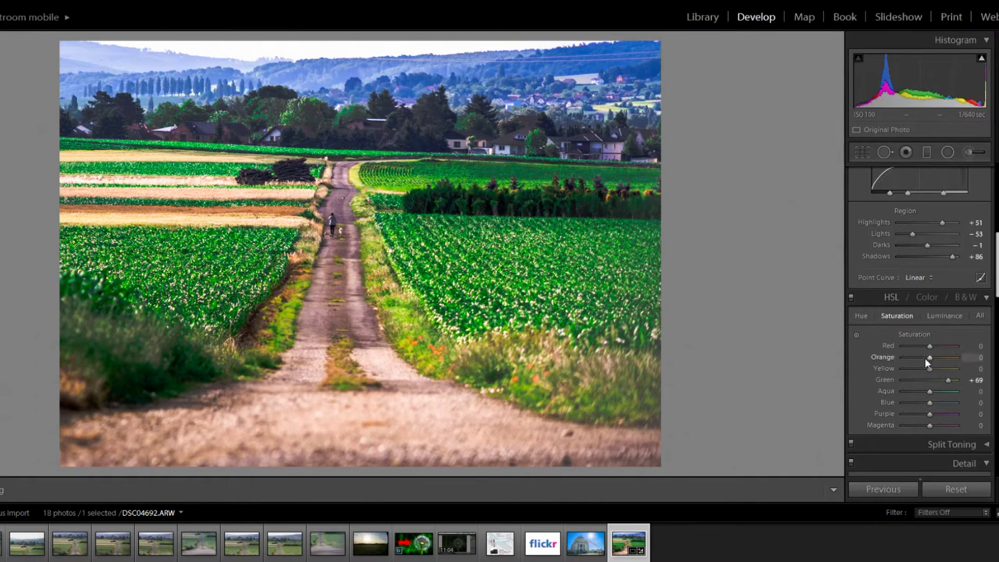
pyautogui.click(855, 334)
pyautogui.moveTo(427, 354); pyautogui.dragTo(321, 367)
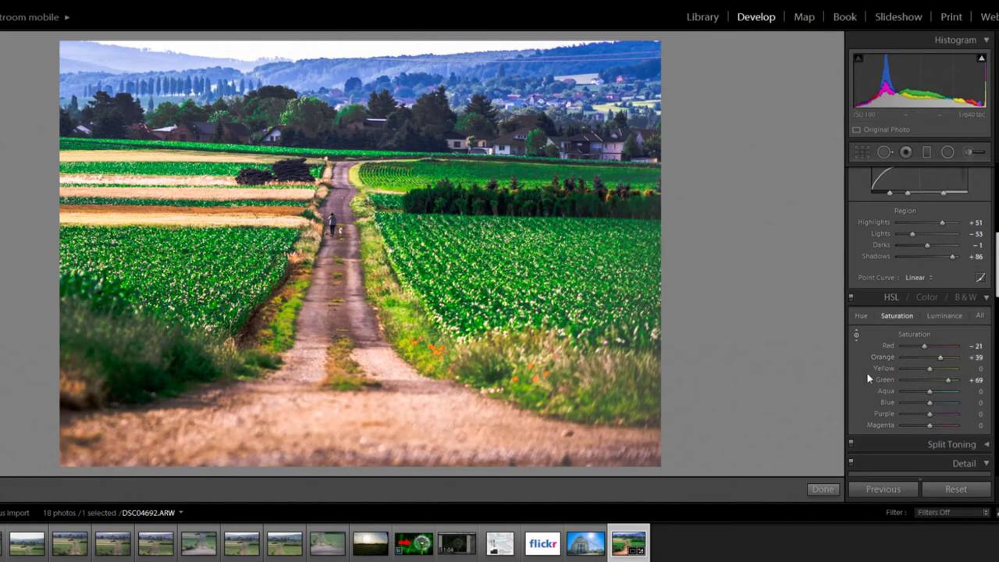
pyautogui.click(855, 334)
# Step: Compare cooler and warmer white balance temperatures on the photo, including 2600 and 5850, and settle on Temp 5600
pyautogui.scroll(-3, 868, 383)
pyautogui.scroll(10, 868, 383)
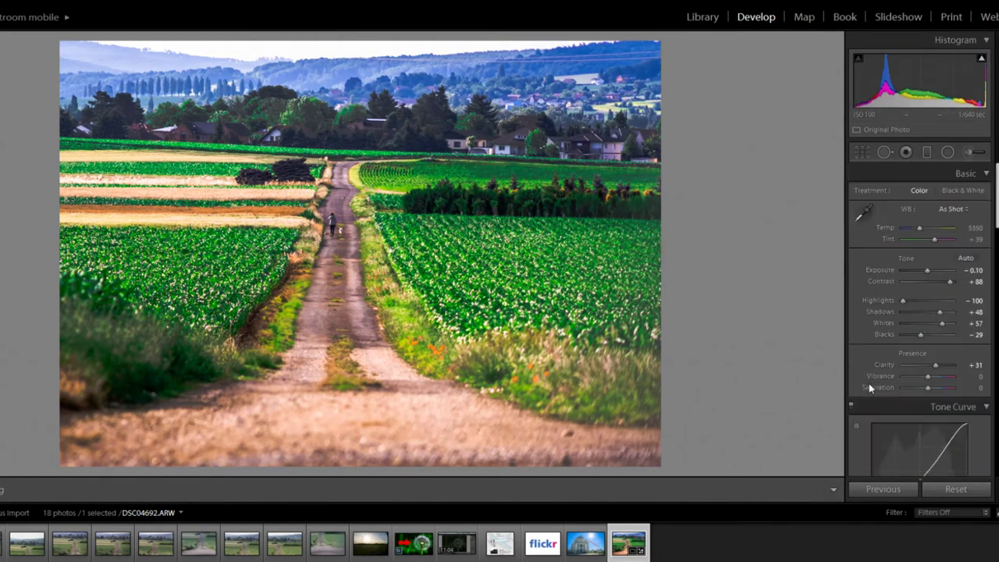
pyautogui.click(920, 229)
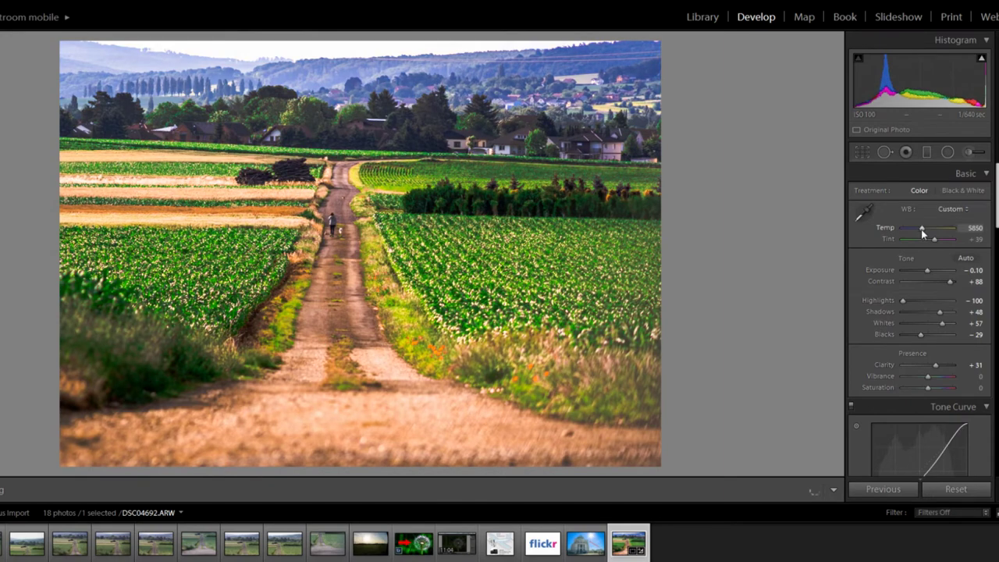
pyautogui.moveTo(921, 233); pyautogui.dragTo(921, 232)
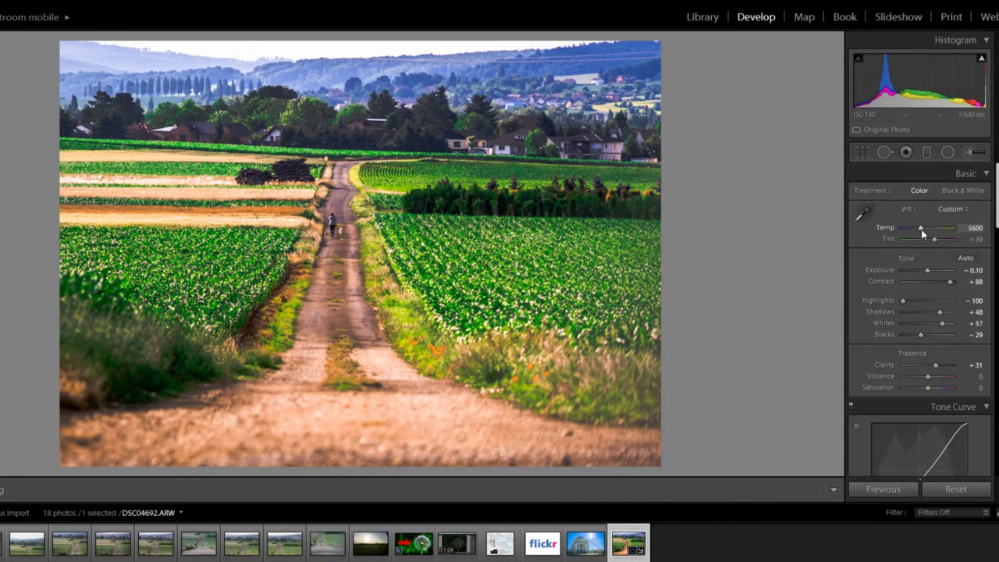
pyautogui.scroll(-7, 921, 233)
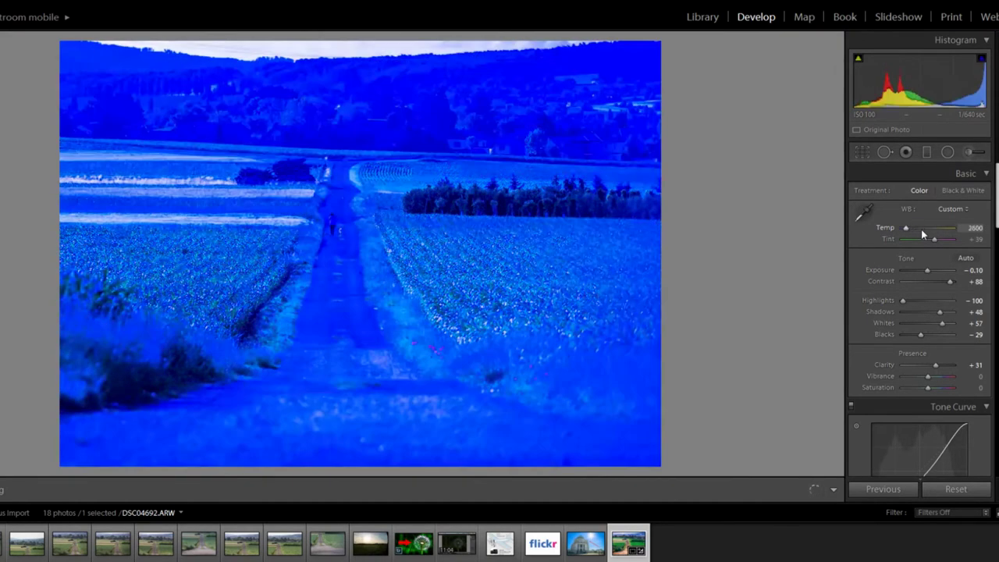
pyautogui.scroll(3, 921, 232)
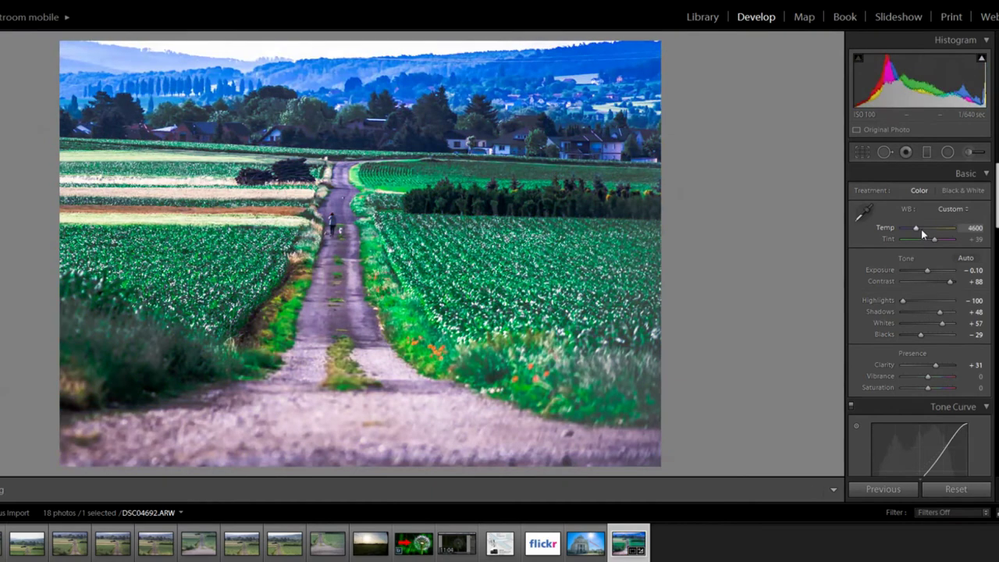
pyautogui.scroll(5, 922, 233)
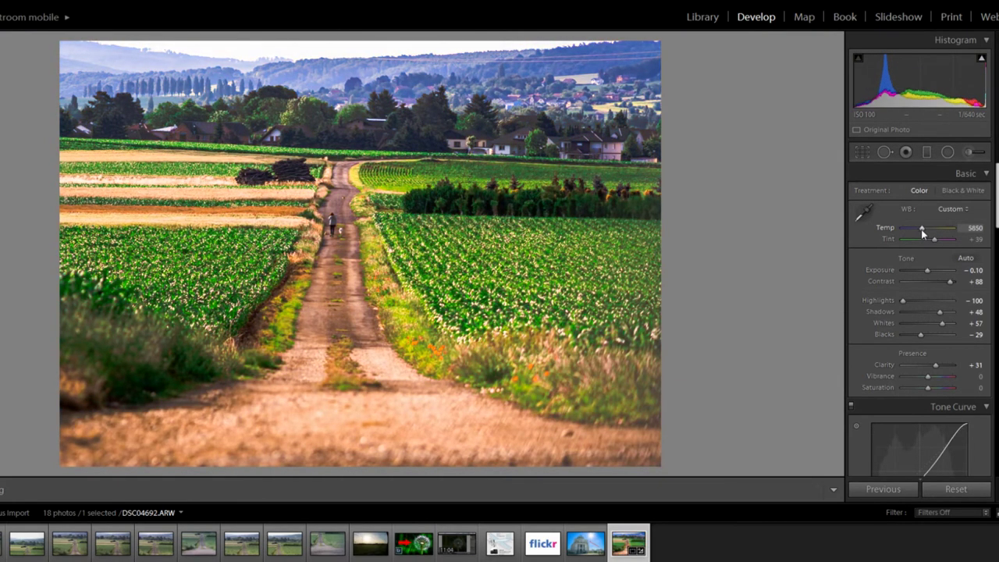
pyautogui.scroll(-1, 921, 233)
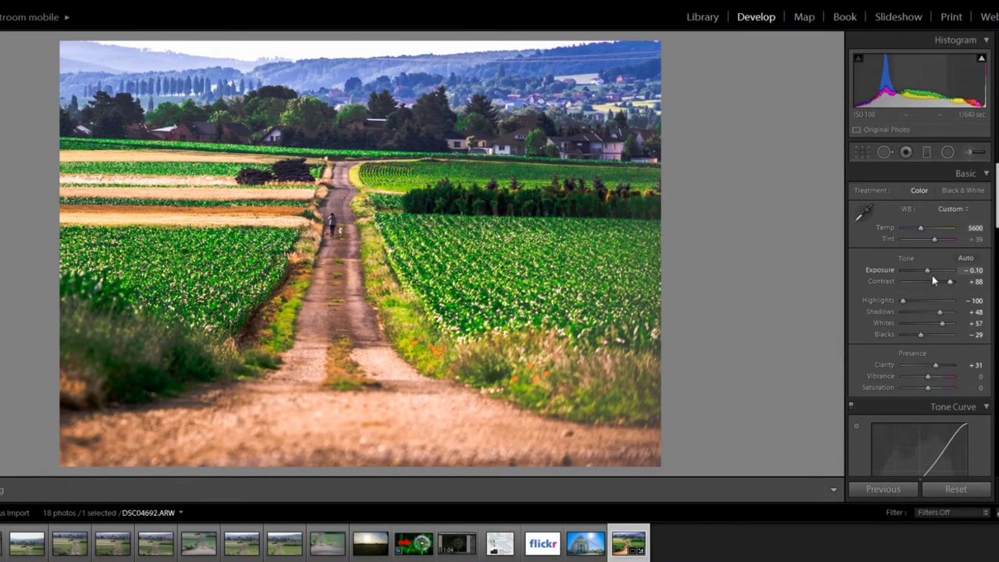
# Step: Set Sharpening to Amount 37 and Radius 1.1, and Luminance noise reduction to 12
pyautogui.scroll(-10, 865, 401)
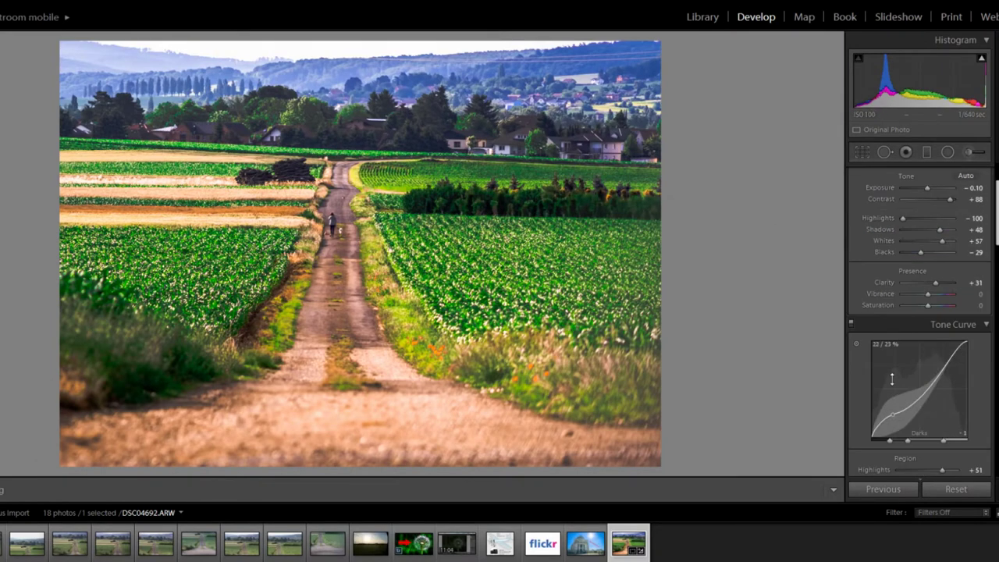
pyautogui.scroll(-3, 862, 402)
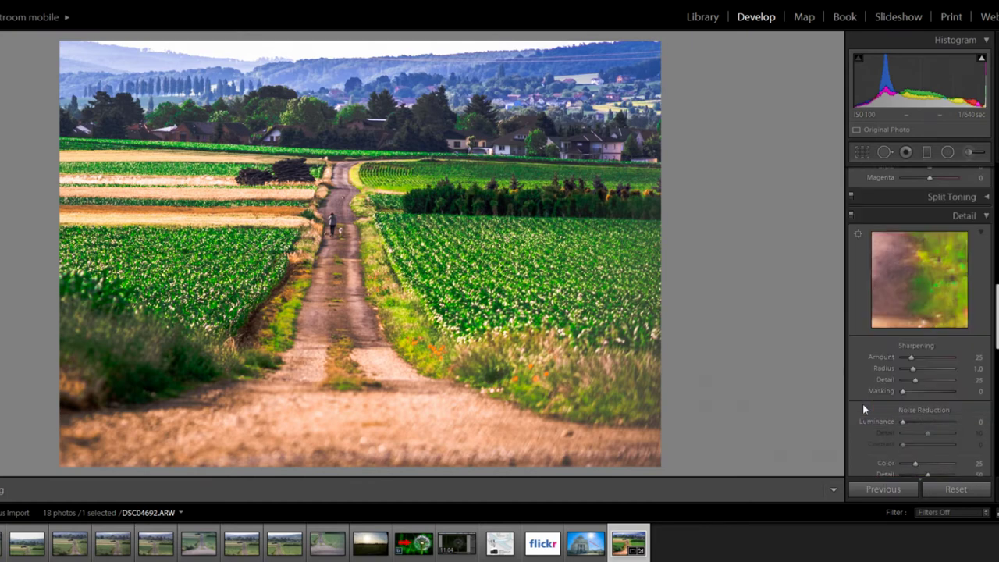
pyautogui.scroll(-3, 862, 403)
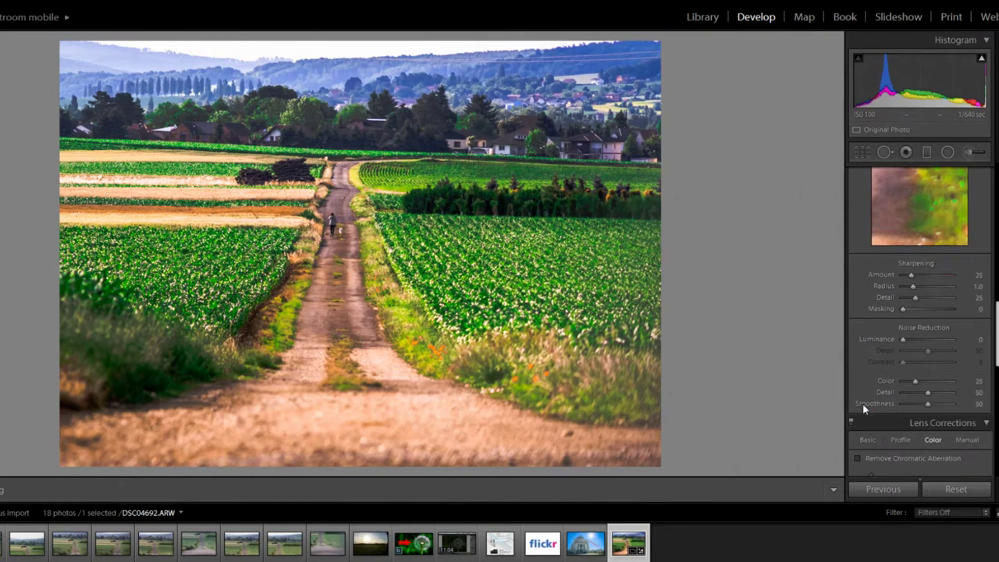
pyautogui.moveTo(910, 274); pyautogui.dragTo(920, 275)
pyautogui.moveTo(915, 287); pyautogui.dragTo(919, 287)
pyautogui.moveTo(902, 339); pyautogui.dragTo(921, 339)
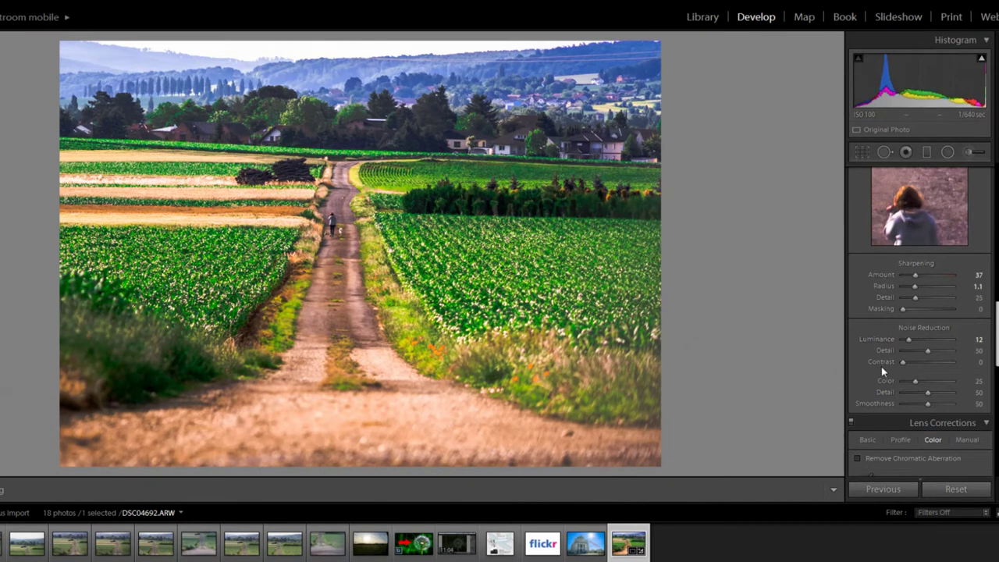
pyautogui.scroll(-4, 877, 382)
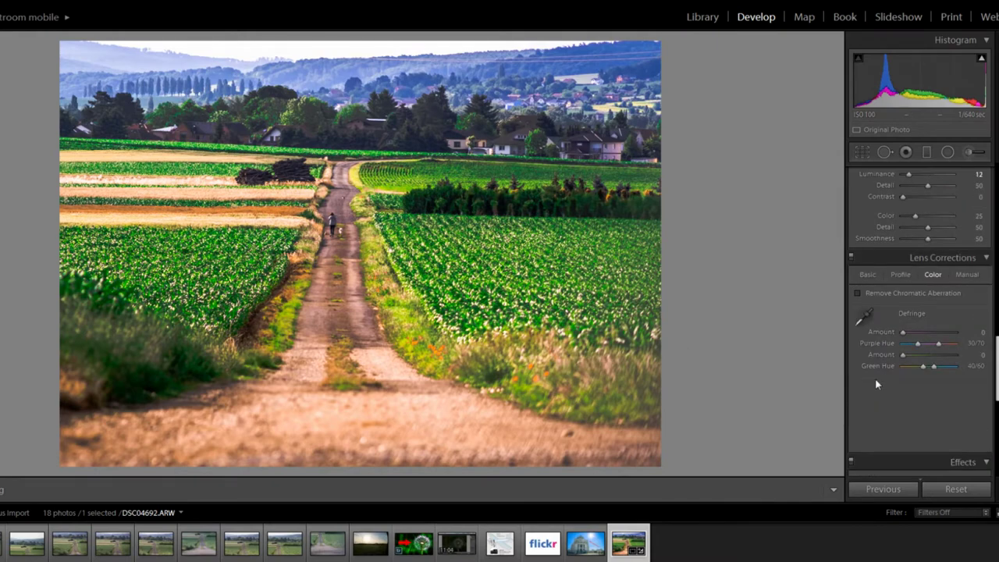
# Step: Enable Remove Chromatic Aberration and set the purple Defringe Amount to 6, checking the walker and dogs up close
pyautogui.click(334, 223)
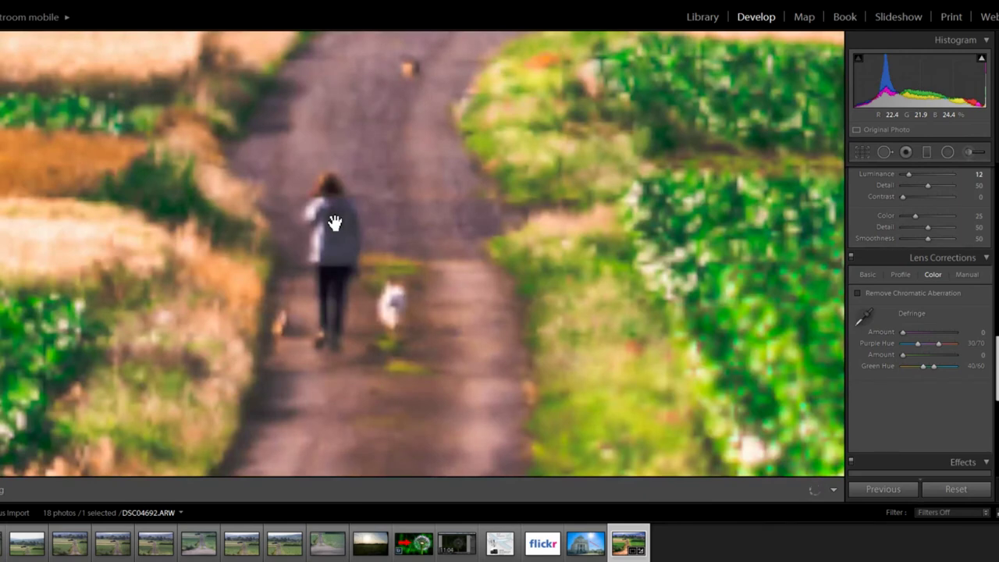
pyautogui.click(874, 295)
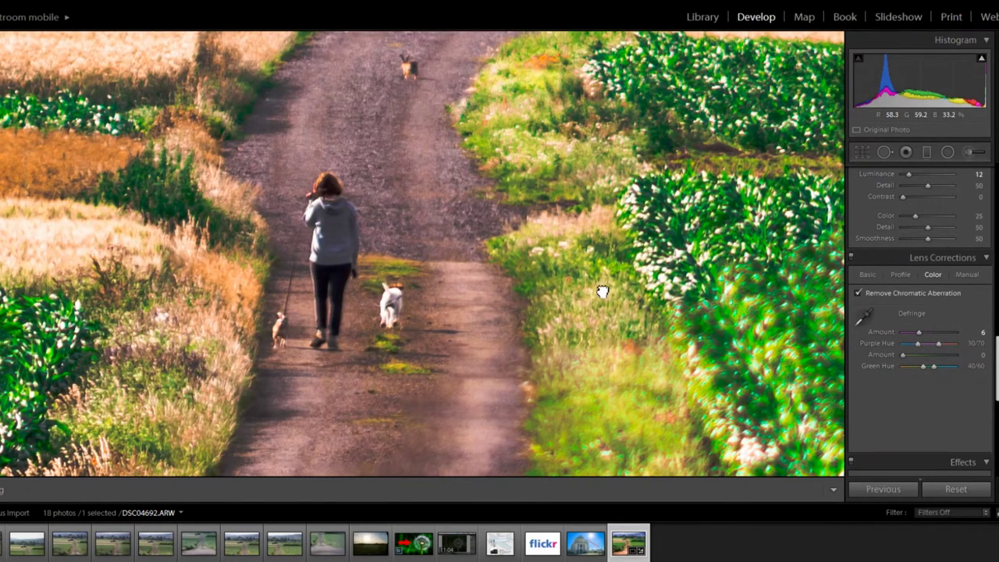
pyautogui.click(602, 286)
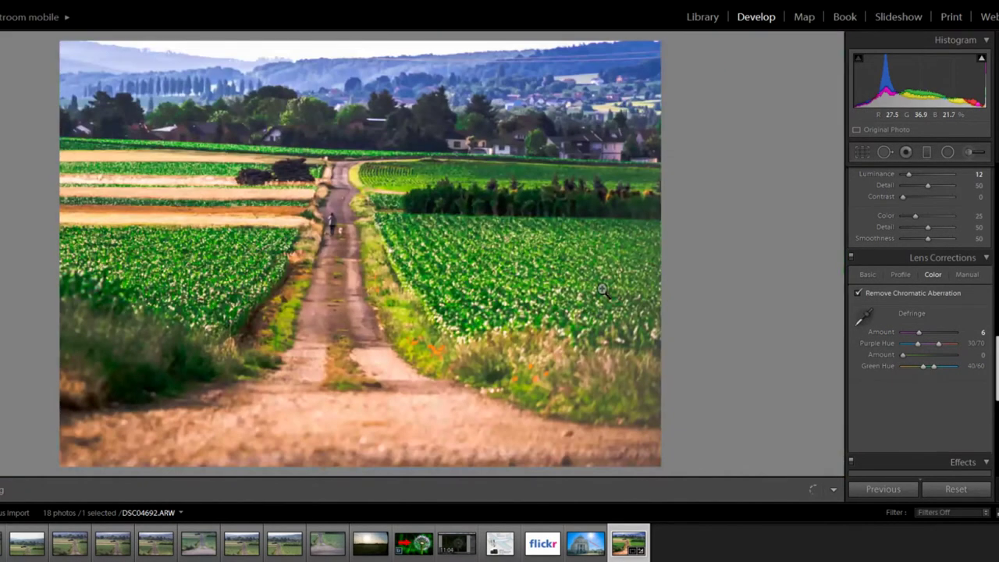
pyautogui.click(340, 211)
pyautogui.click(185, 268)
# Step: Draw a graduated filter over the sky and hills, tilt it to match the field edge and widen it around the tree line
pyautogui.scroll(-5, 903, 425)
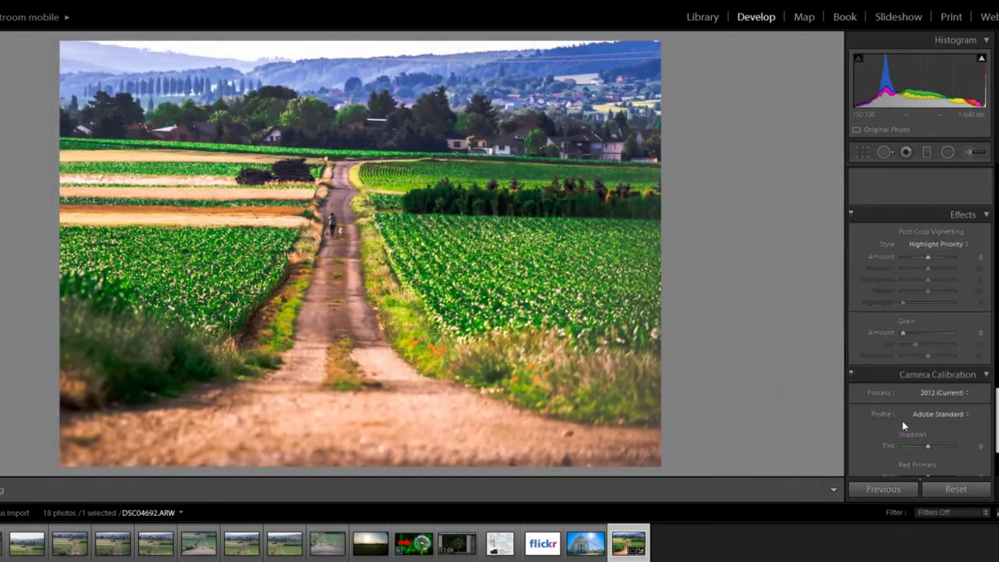
pyautogui.scroll(2, 904, 426)
pyautogui.scroll(15, 901, 421)
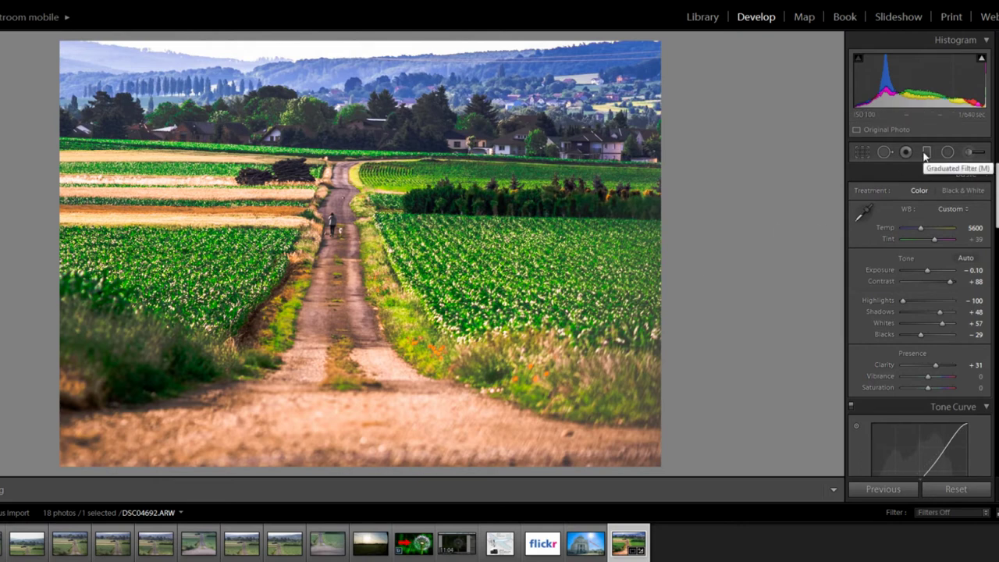
pyautogui.click(926, 155)
pyautogui.moveTo(349, 64); pyautogui.dragTo(389, 129)
pyautogui.hotkey('ctrl', 'z')
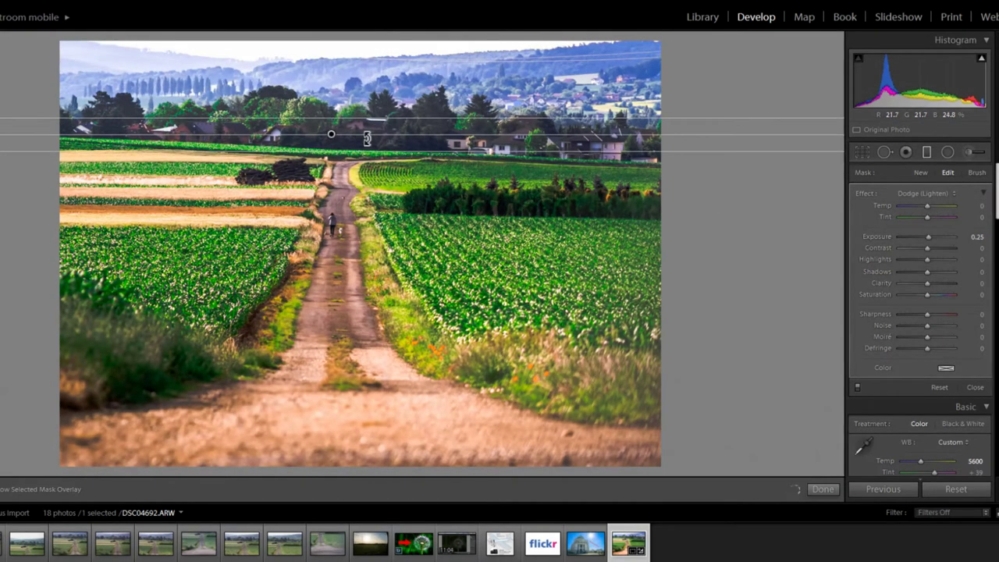
pyautogui.moveTo(367, 138); pyautogui.dragTo(349, 142)
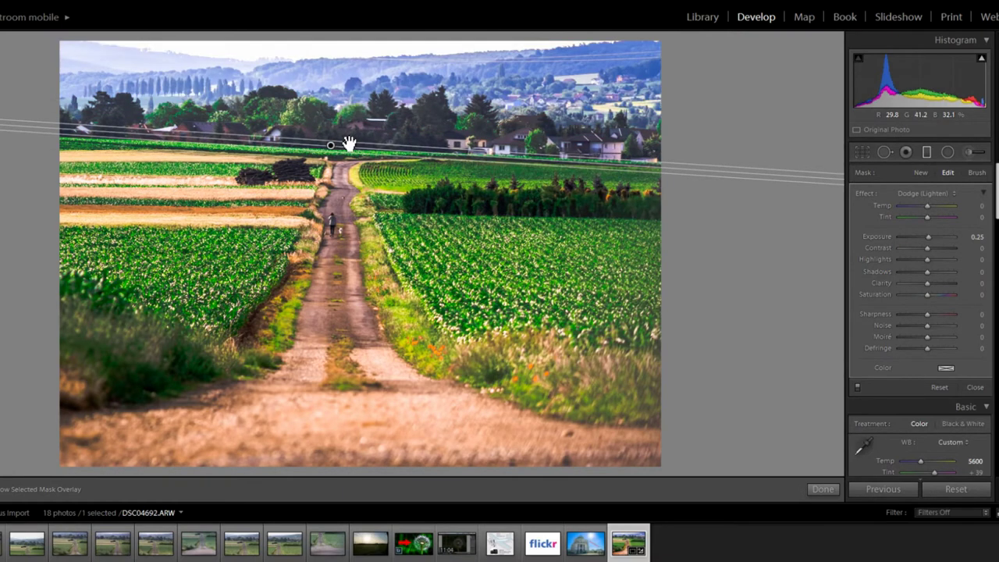
pyautogui.moveTo(349, 143); pyautogui.dragTo(350, 109)
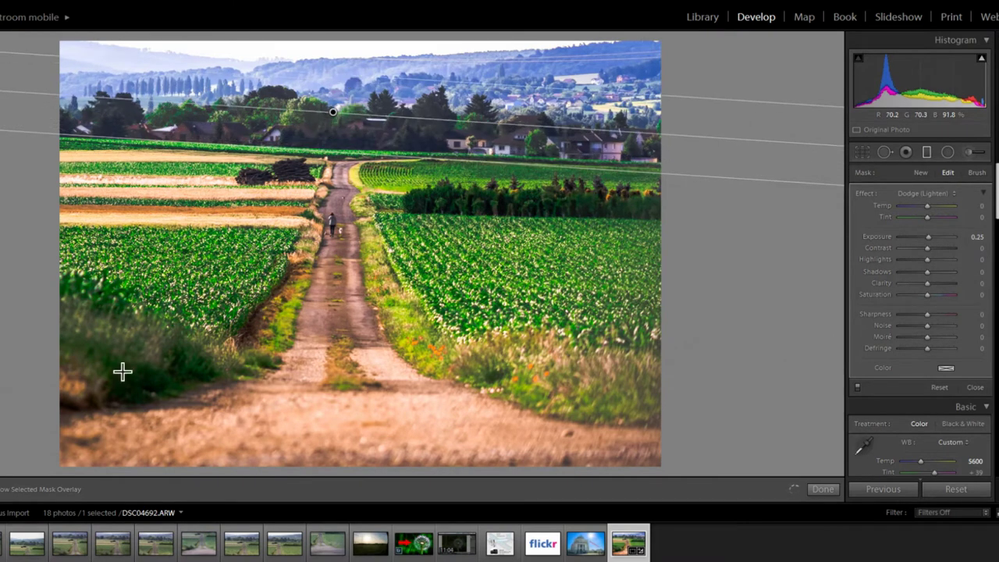
# Step: Using the mask overlay, narrow the graduated filter's transition and align it with the field edge just below the trees and houses
pyautogui.click(8, 489)
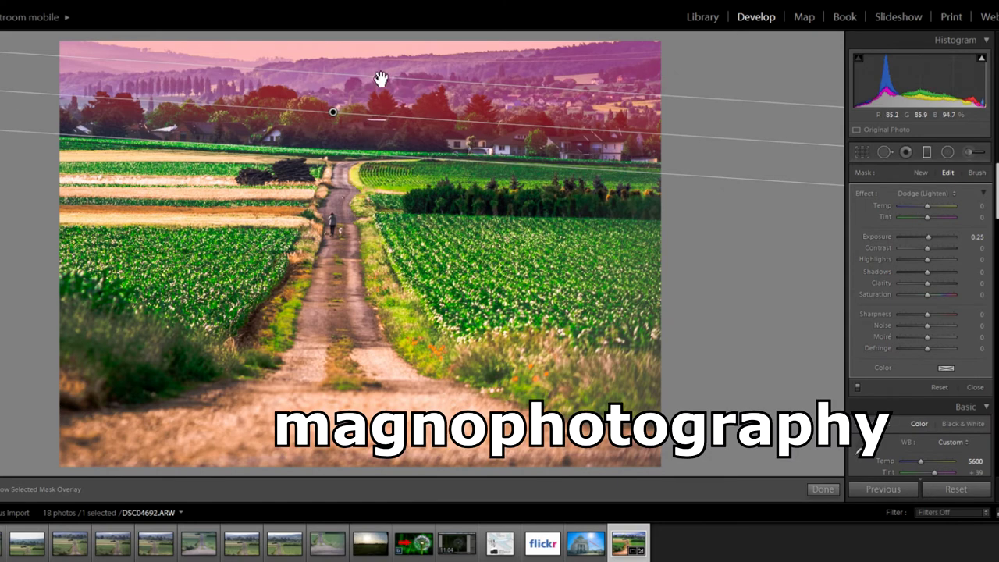
pyautogui.moveTo(379, 83); pyautogui.dragTo(377, 153)
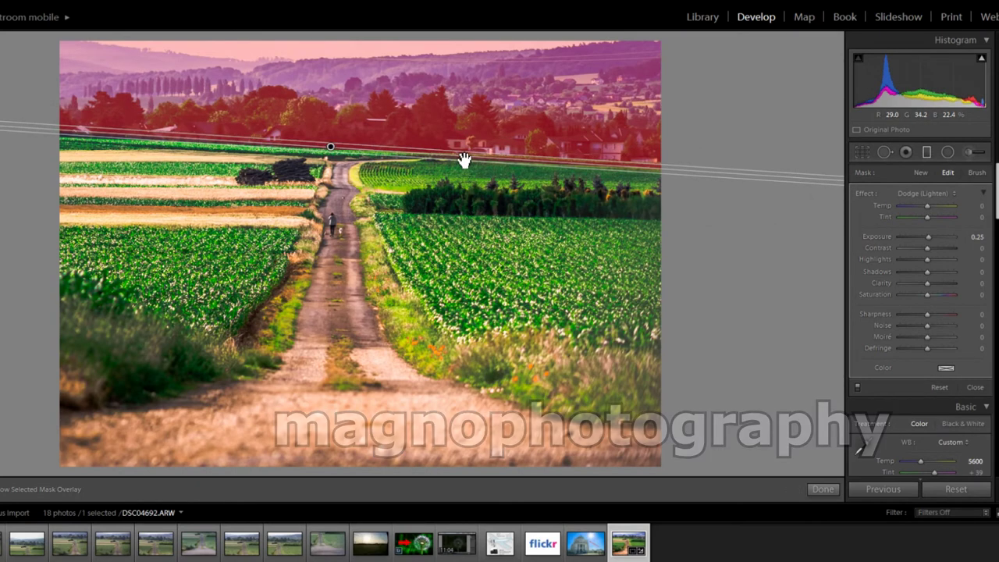
pyautogui.moveTo(458, 158); pyautogui.dragTo(458, 162)
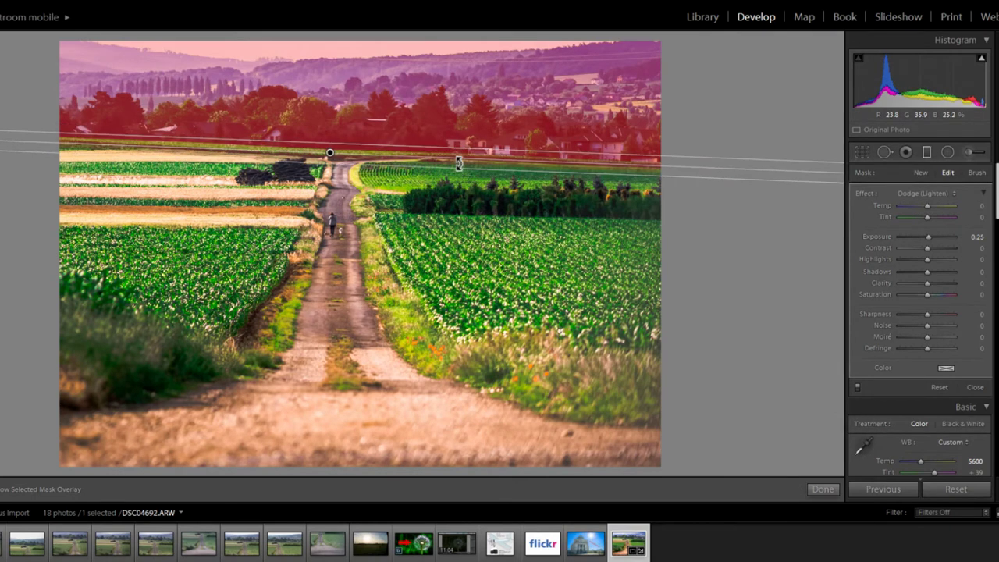
pyautogui.moveTo(331, 153); pyautogui.dragTo(334, 149)
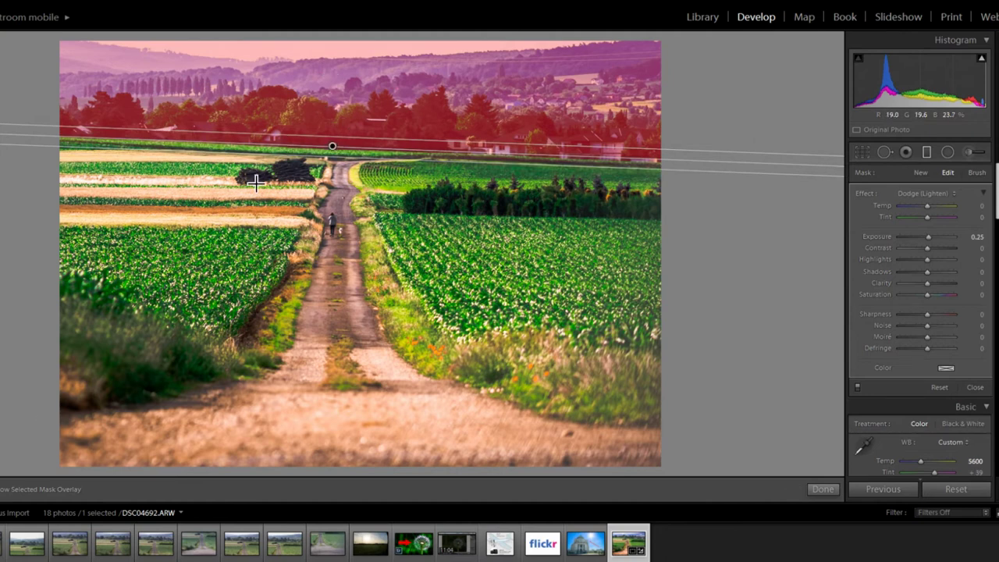
pyautogui.click(26, 490)
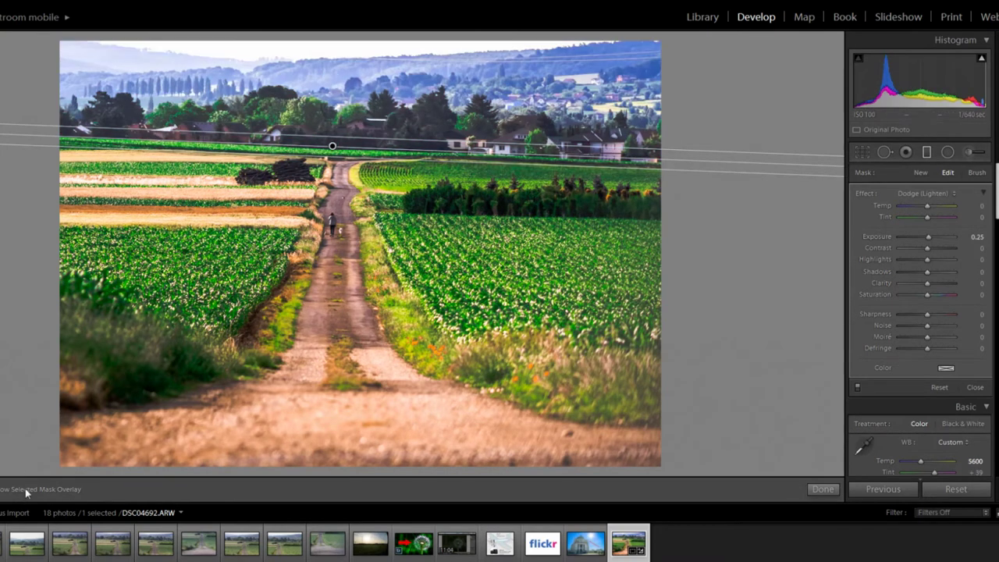
# Step: Set the graduated filter's Exposure to -0.78 and its Contrast, Highlights, Shadows and Sharpness to -100
pyautogui.moveTo(927, 248); pyautogui.dragTo(890, 270)
pyautogui.moveTo(926, 313); pyautogui.dragTo(894, 315)
pyautogui.moveTo(928, 237); pyautogui.dragTo(924, 235)
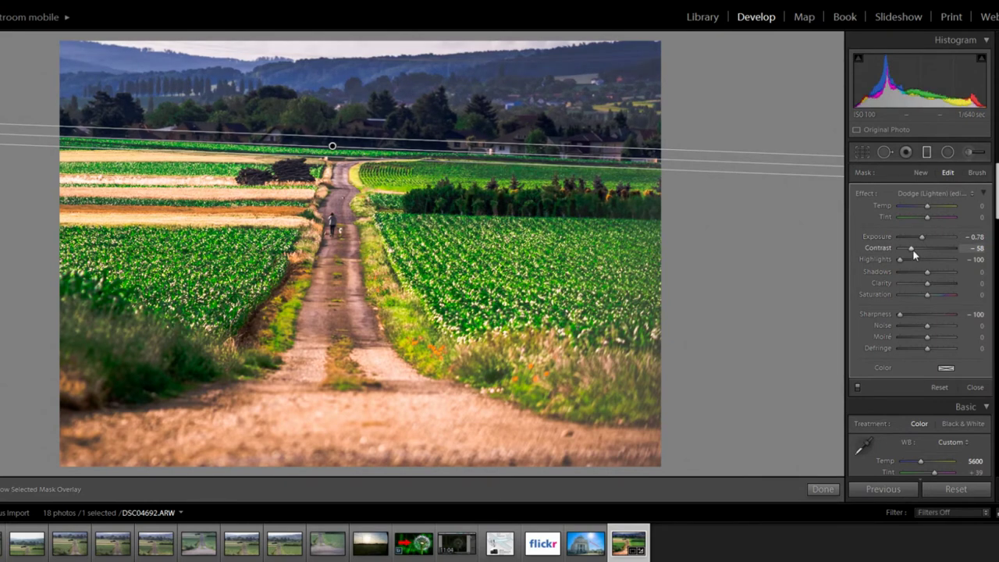
pyautogui.moveTo(912, 249); pyautogui.dragTo(888, 249)
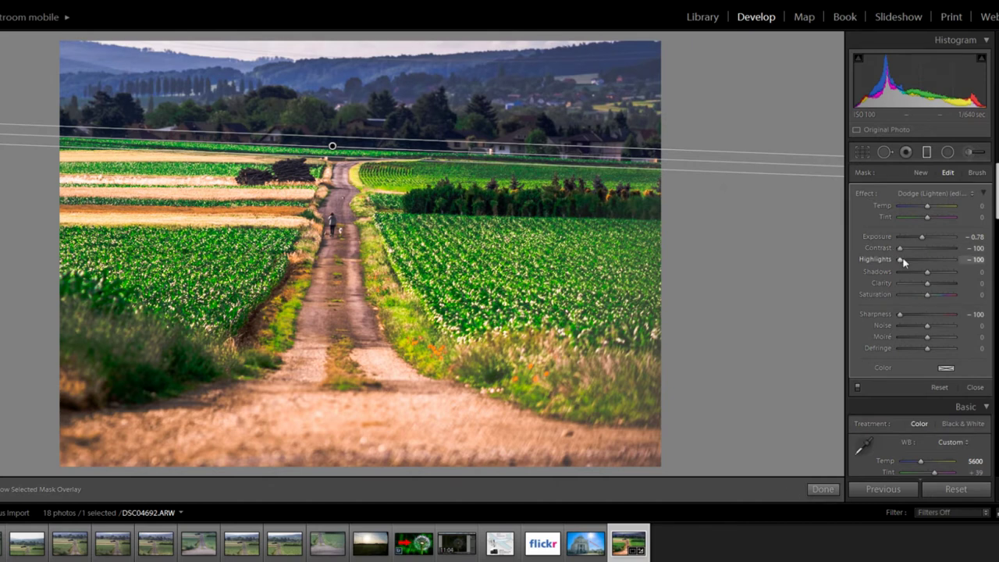
pyautogui.moveTo(927, 273); pyautogui.dragTo(895, 287)
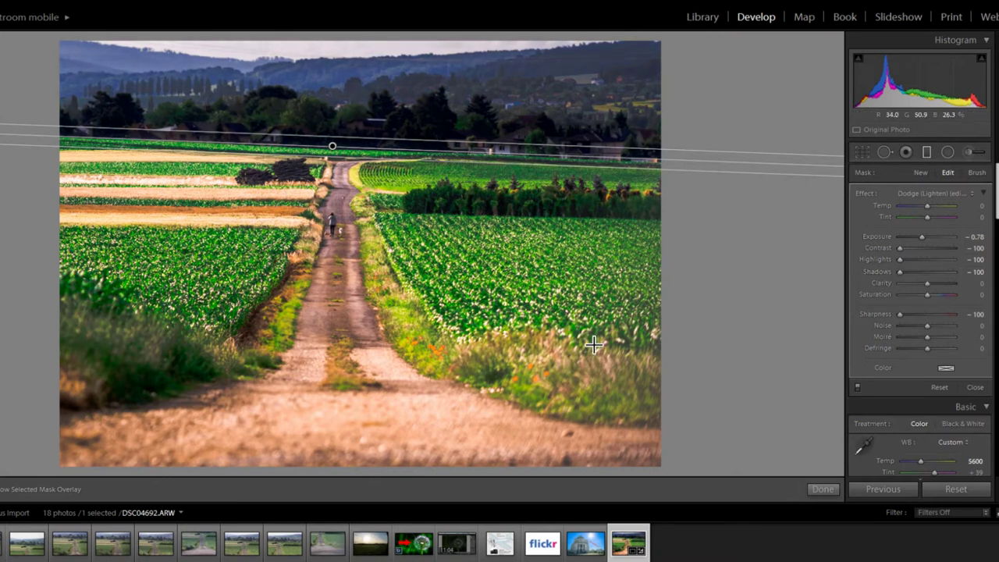
# Step: Try the graduated filter at Clarity 100 and Temp -36, and settle on Clarity -27, Saturation -27 and Temp 3
pyautogui.moveTo(914, 289); pyautogui.dragTo(964, 292)
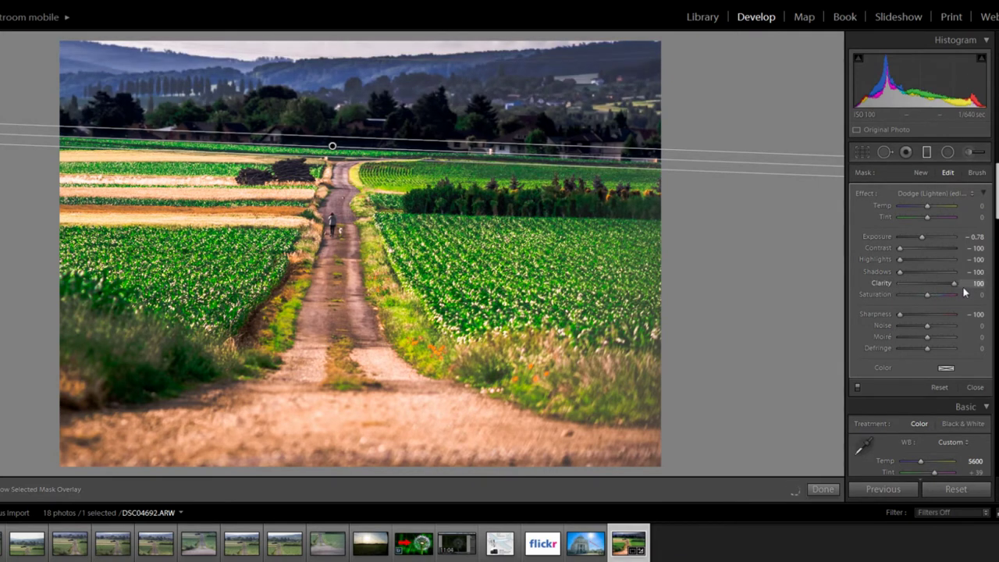
pyautogui.moveTo(931, 289)
pyautogui.mouseDown()
pyautogui.moveTo(914, 286)
pyautogui.moveTo(923, 295)
pyautogui.mouseUp()
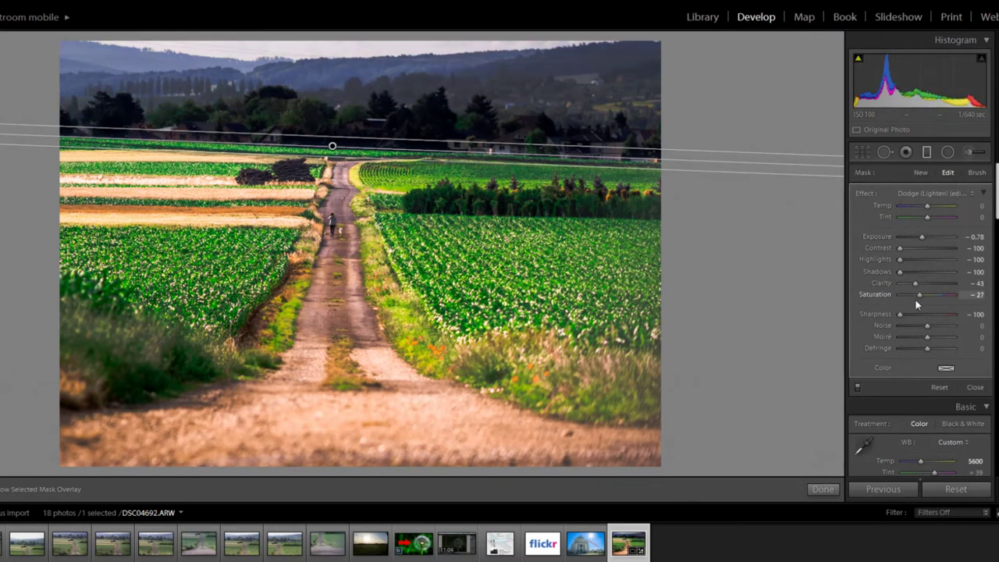
pyautogui.moveTo(915, 285); pyautogui.dragTo(919, 286)
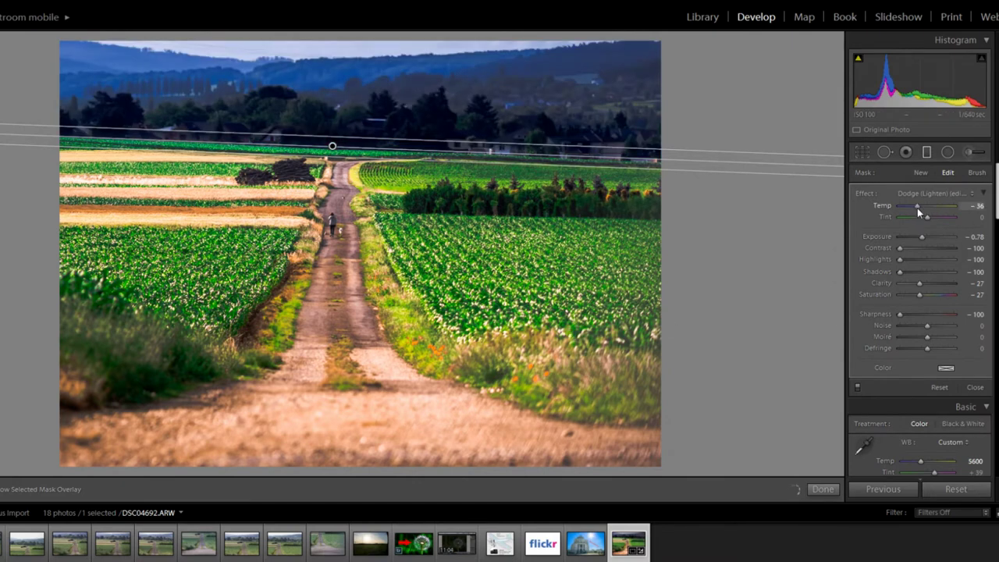
pyautogui.moveTo(917, 207)
pyautogui.mouseDown()
pyautogui.moveTo(939, 209)
pyautogui.moveTo(928, 211)
pyautogui.mouseUp()
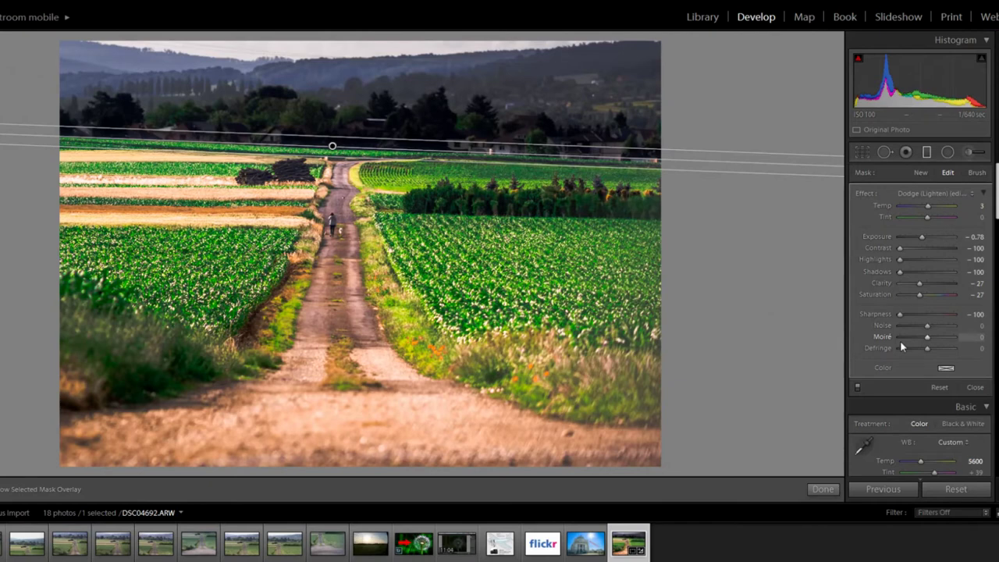
# Step: Check the graduated filter's coverage with the mask overlay and duplicate the filter in place
pyautogui.rightClick(333, 147)
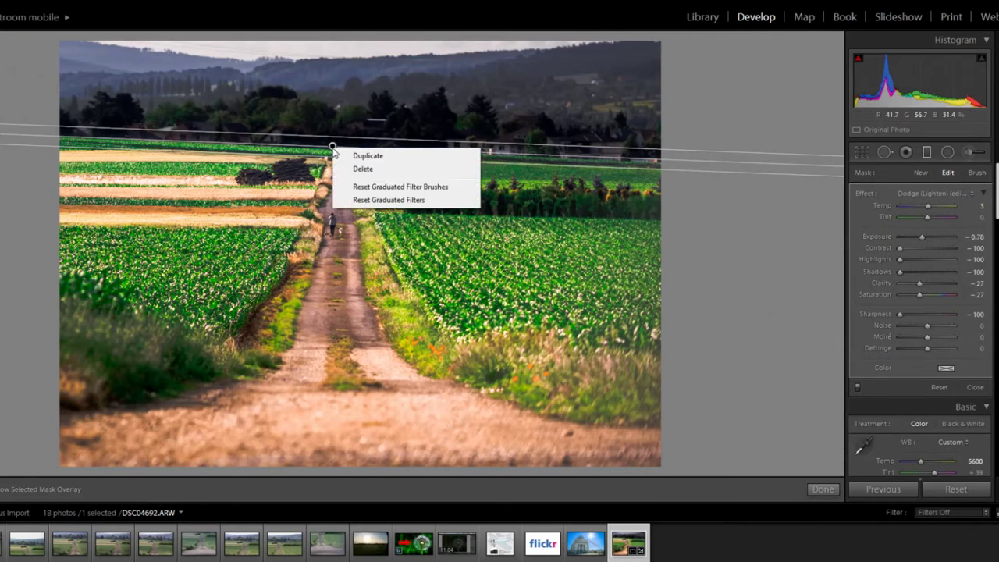
pyautogui.click(334, 149)
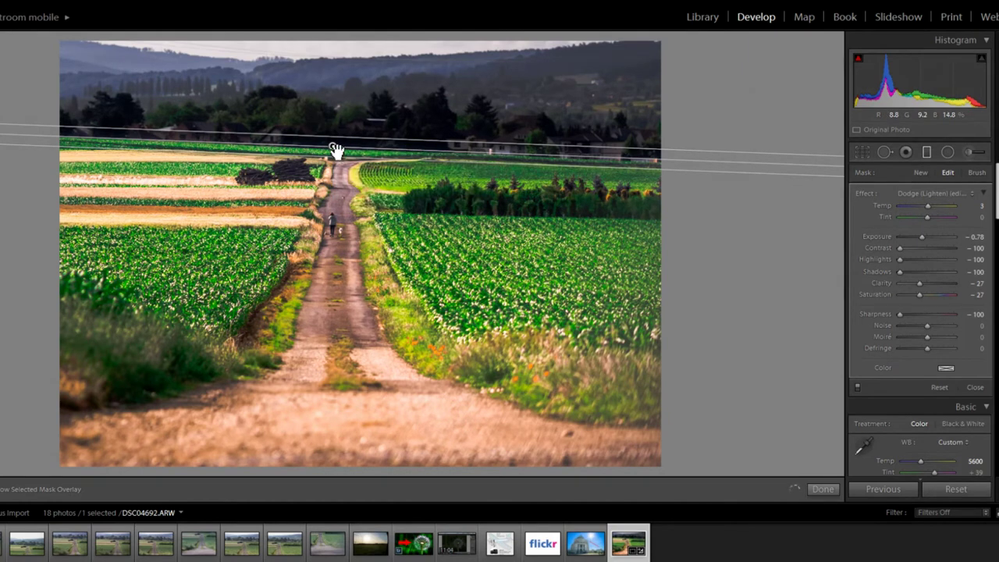
pyautogui.press('o')
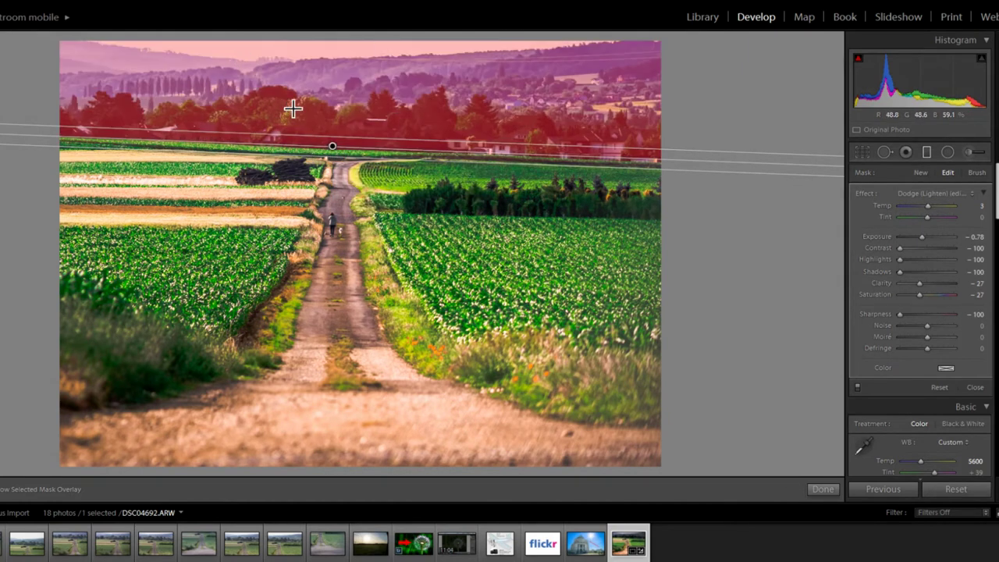
pyautogui.press('o')
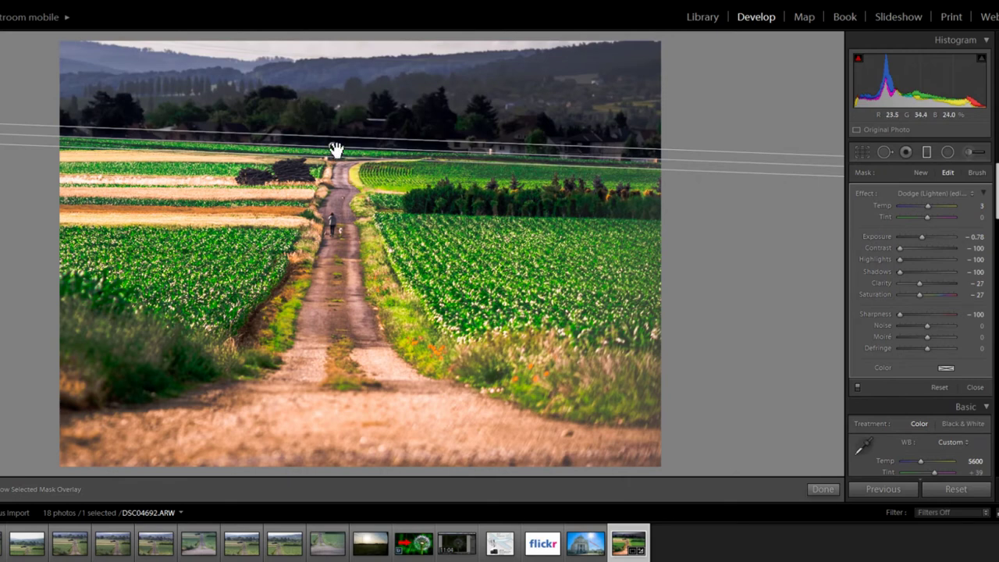
pyautogui.rightClick(334, 148)
pyautogui.click(366, 154)
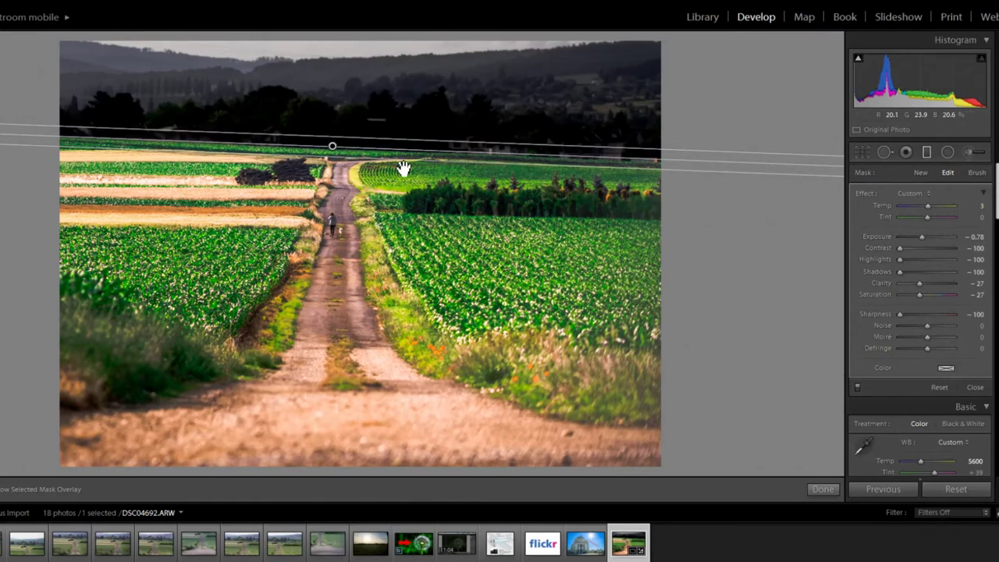
# Step: Reselect the duplicated graduated filter and set its Contrast to -74 and Saturation to 34
pyautogui.click(925, 153)
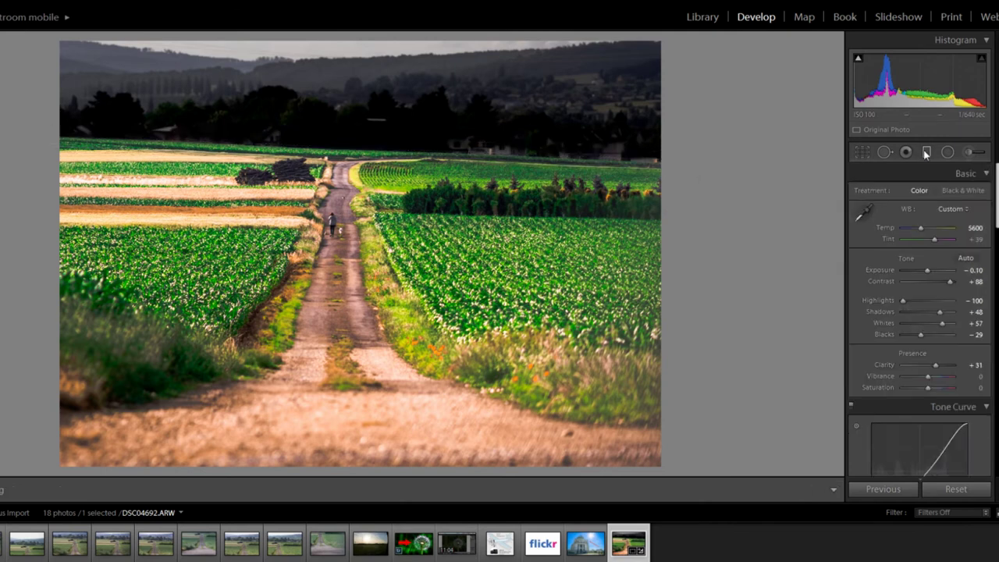
pyautogui.click(925, 153)
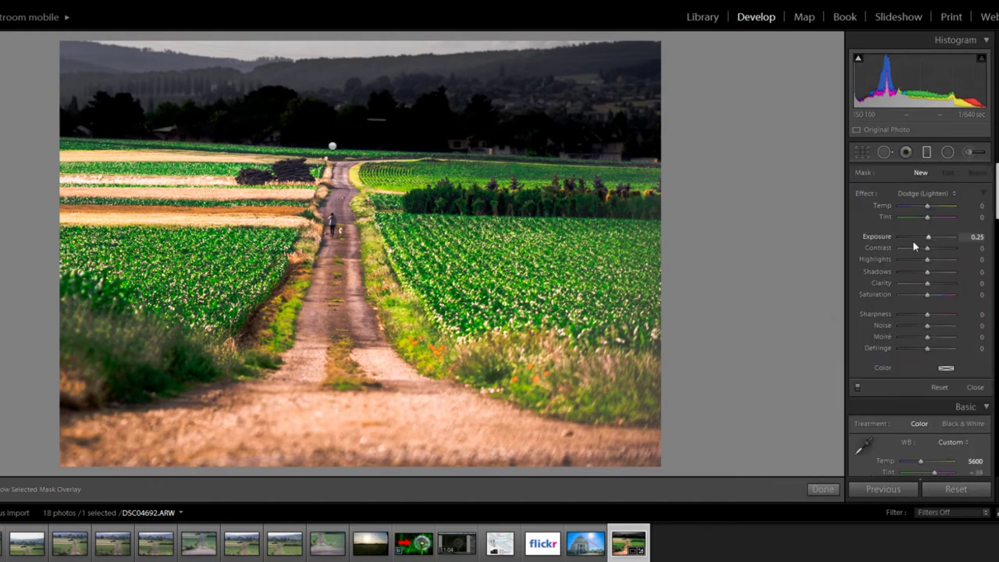
pyautogui.click(332, 146)
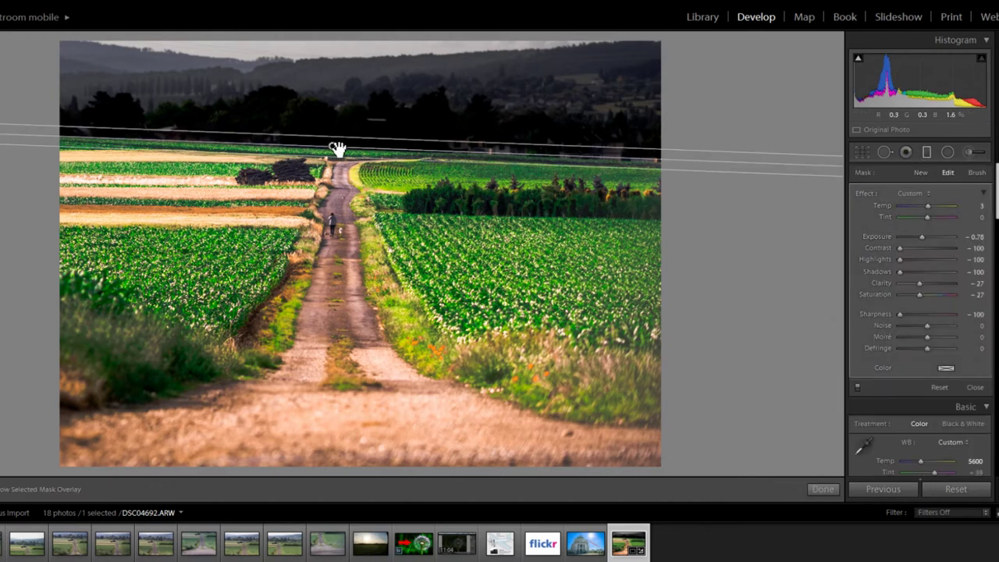
pyautogui.click(907, 248)
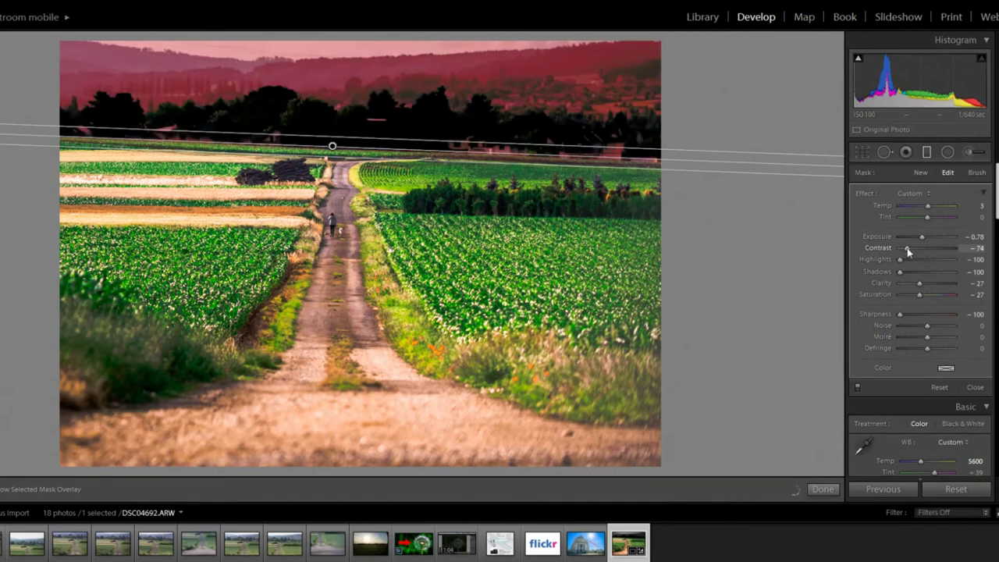
pyautogui.click(930, 294)
pyautogui.moveTo(931, 294); pyautogui.dragTo(940, 294)
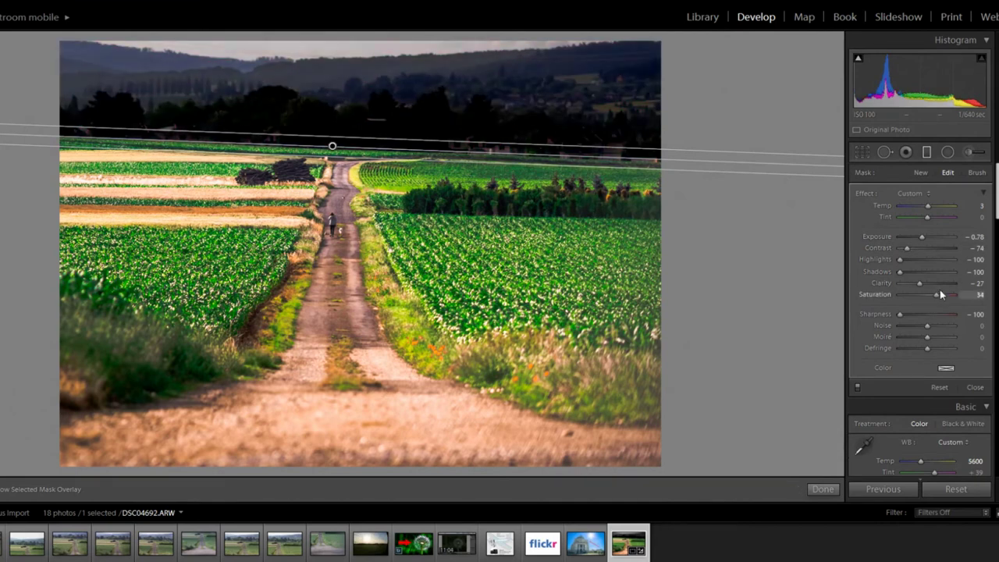
# Step: Set the duplicate filter's Exposure to -0.08 and Saturation to 100, and move it slightly lower with a wider transition
pyautogui.moveTo(922, 243); pyautogui.dragTo(923, 244)
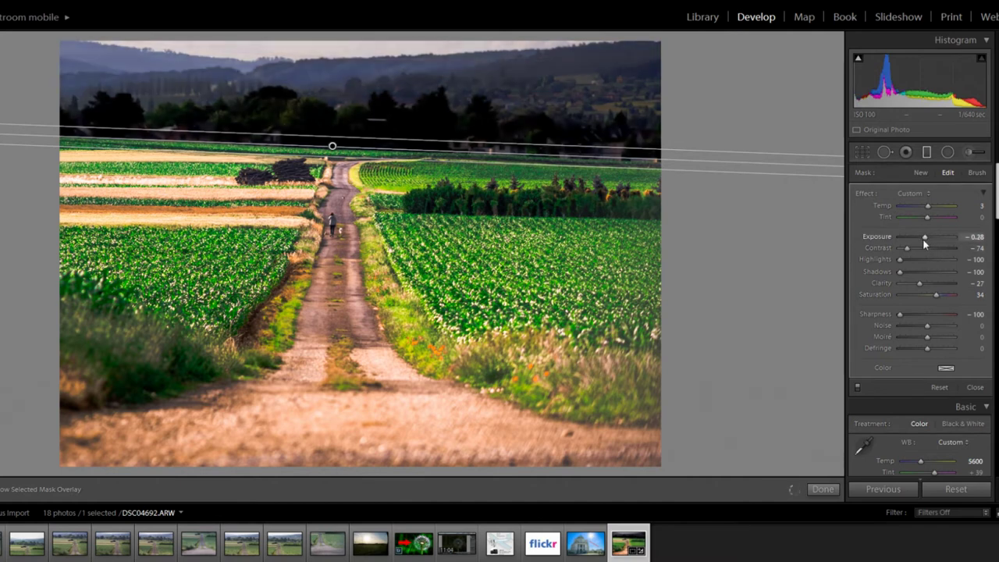
pyautogui.moveTo(922, 242); pyautogui.dragTo(924, 242)
pyautogui.moveTo(936, 294); pyautogui.dragTo(975, 303)
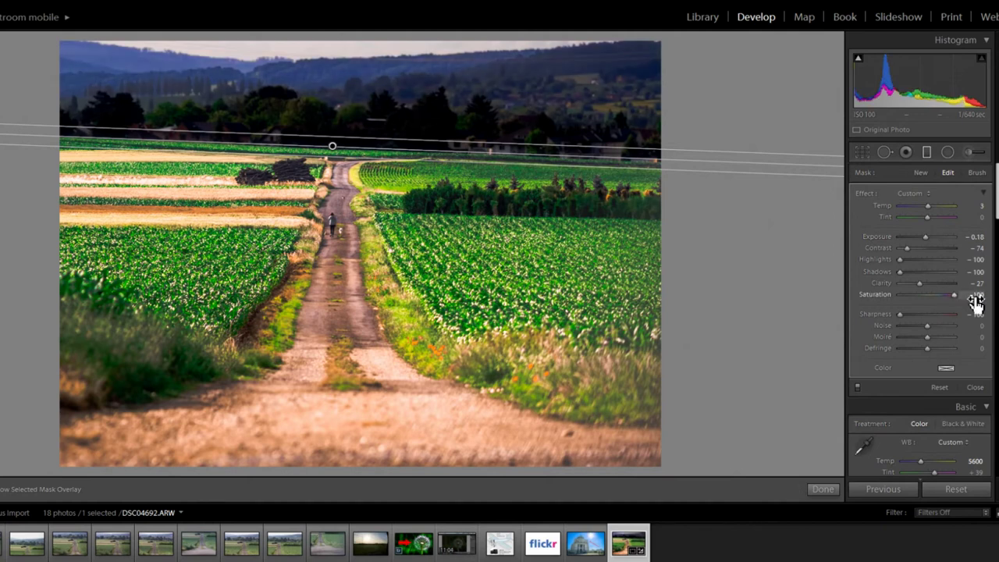
pyautogui.moveTo(925, 238); pyautogui.dragTo(927, 243)
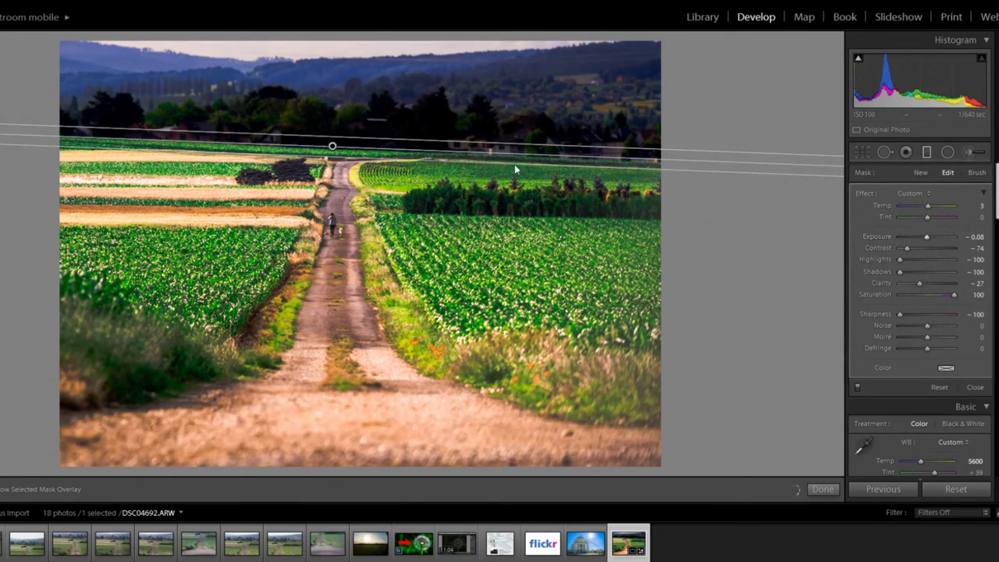
pyautogui.moveTo(359, 167); pyautogui.dragTo(329, 164)
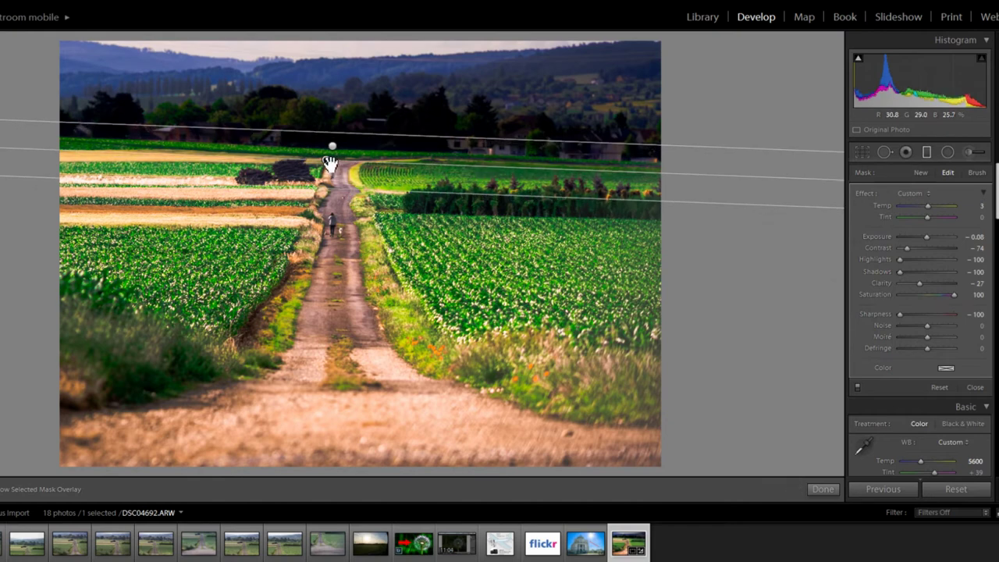
pyautogui.click(927, 152)
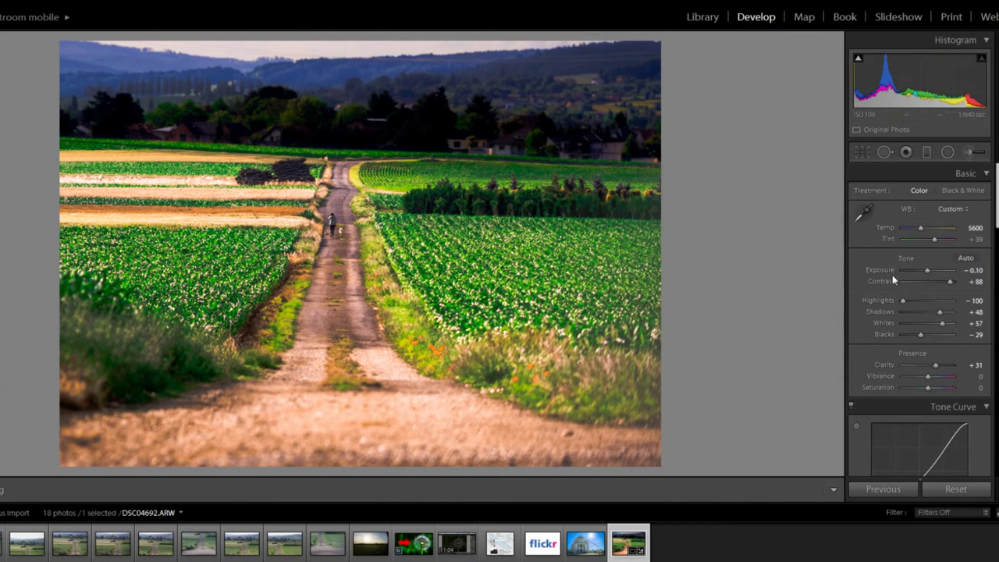
# Step: Add a new graduated filter over the fields with Exposure -0.57, move it up to the field's far edge and tilt it slightly
pyautogui.click(926, 153)
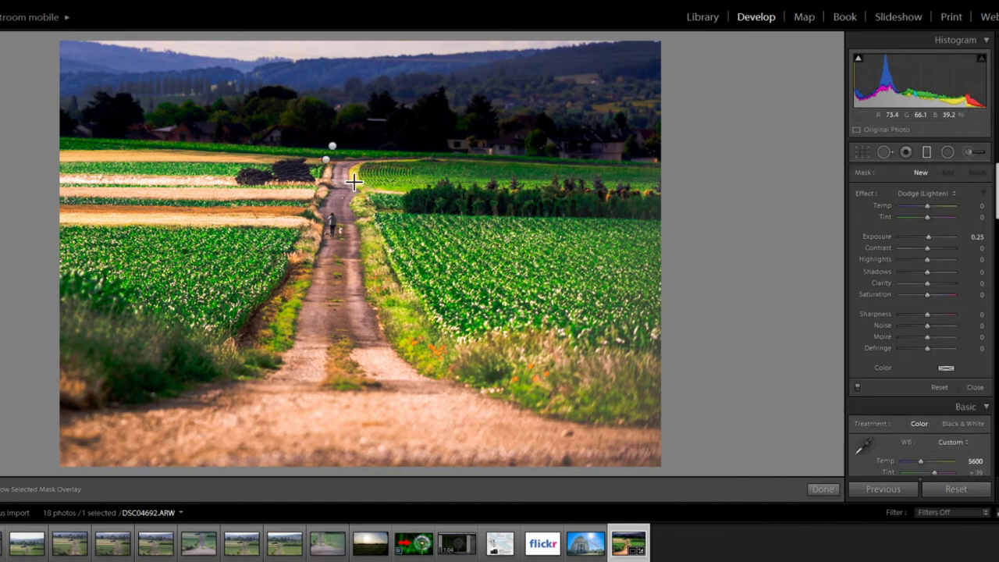
pyautogui.moveTo(347, 168); pyautogui.dragTo(332, 366)
pyautogui.click(919, 239)
pyautogui.moveTo(919, 240); pyautogui.dragTo(923, 239)
pyautogui.moveTo(412, 270); pyautogui.dragTo(207, 260)
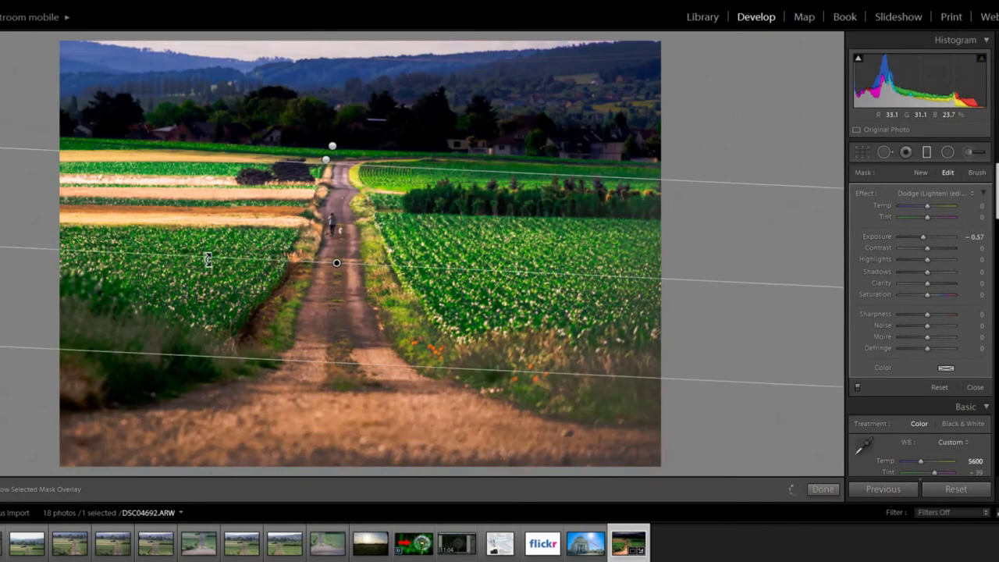
pyautogui.moveTo(337, 263); pyautogui.dragTo(310, 174)
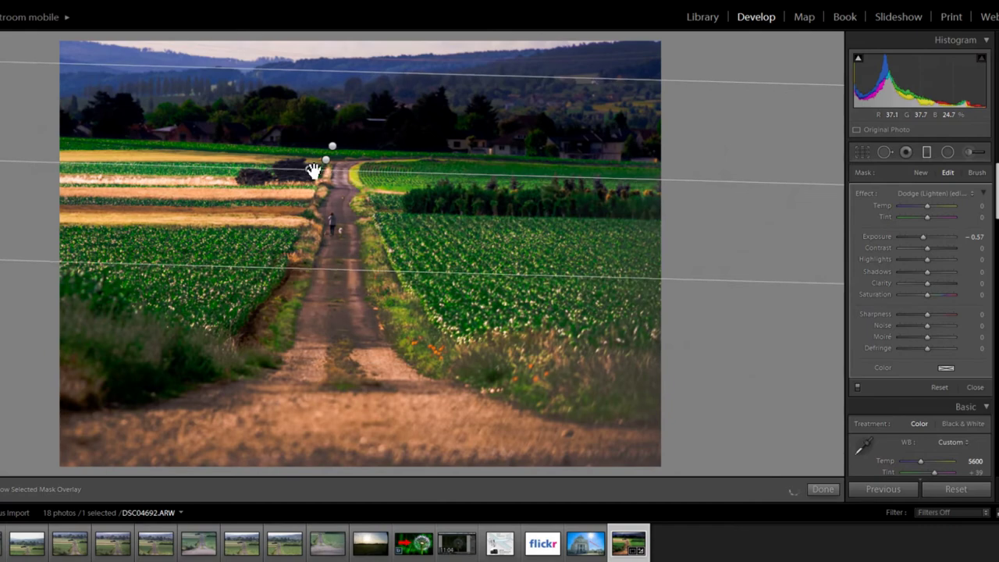
pyautogui.moveTo(393, 168); pyautogui.dragTo(394, 174)
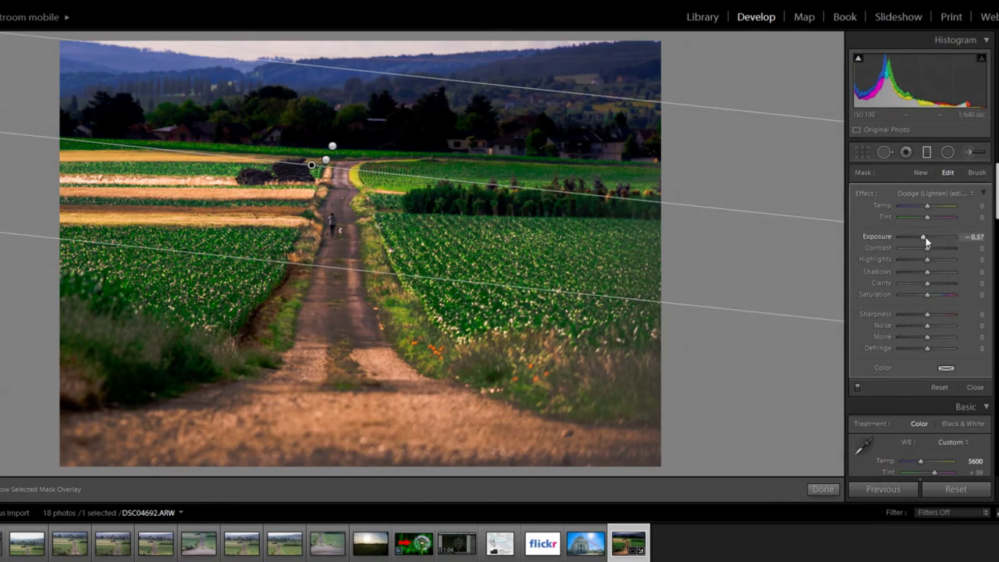
# Step: Set the filter's Exposure to 0.04, Contrast to 10, Highlights to 19 and Saturation to 10, and reposition it with a wider transition
pyautogui.moveTo(925, 239); pyautogui.dragTo(937, 259)
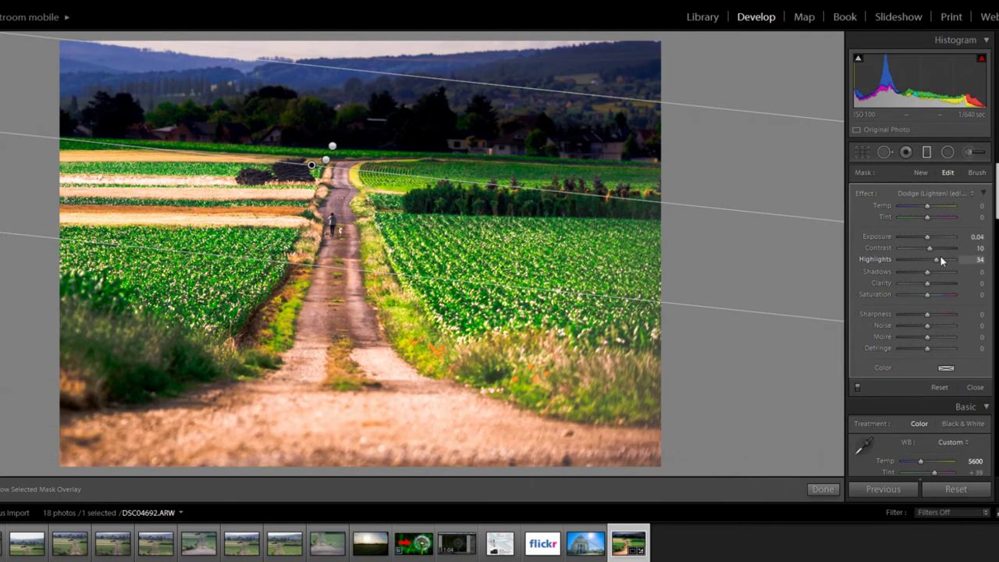
pyautogui.moveTo(929, 294); pyautogui.dragTo(938, 293)
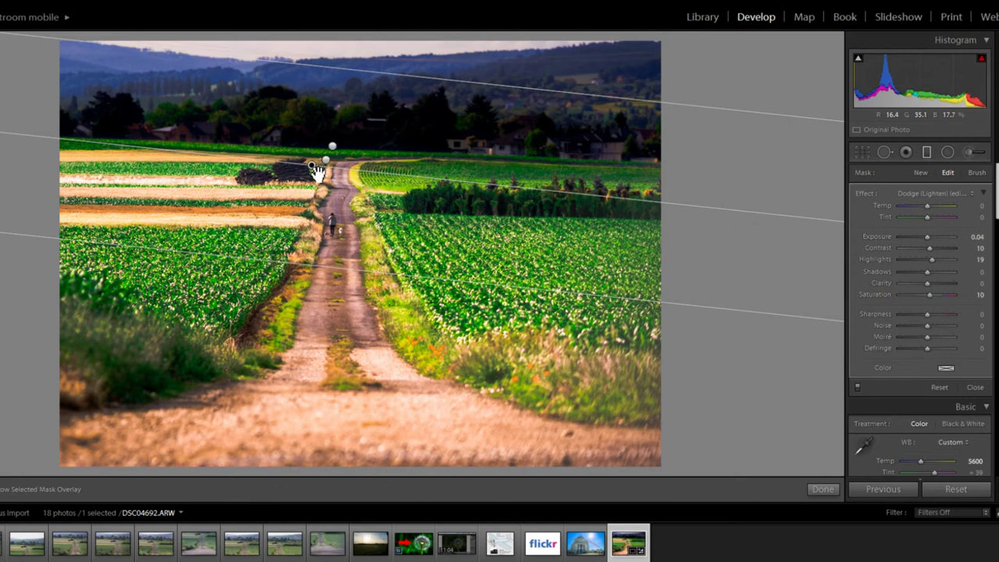
pyautogui.moveTo(320, 165); pyautogui.dragTo(329, 152)
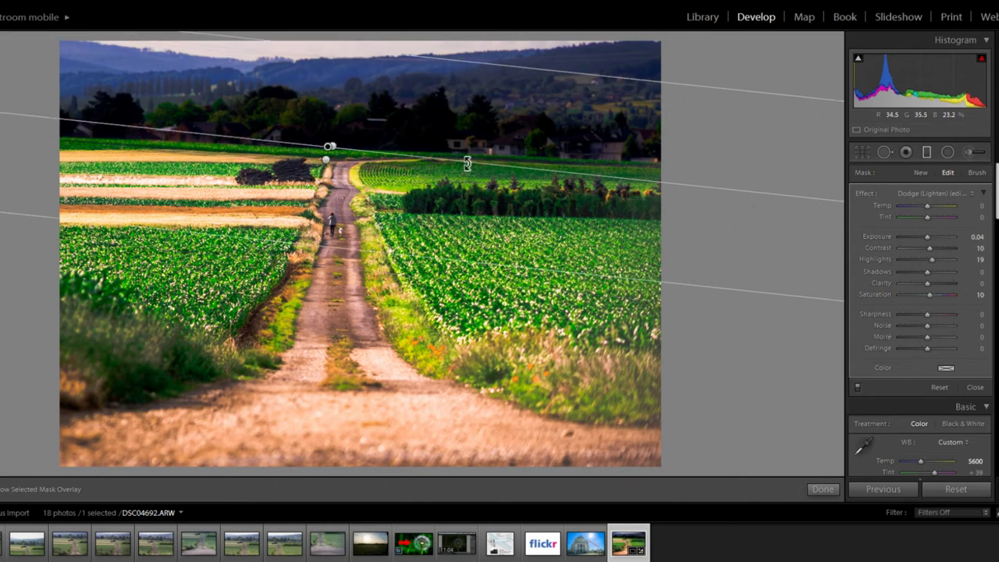
pyautogui.moveTo(469, 162); pyautogui.dragTo(471, 158)
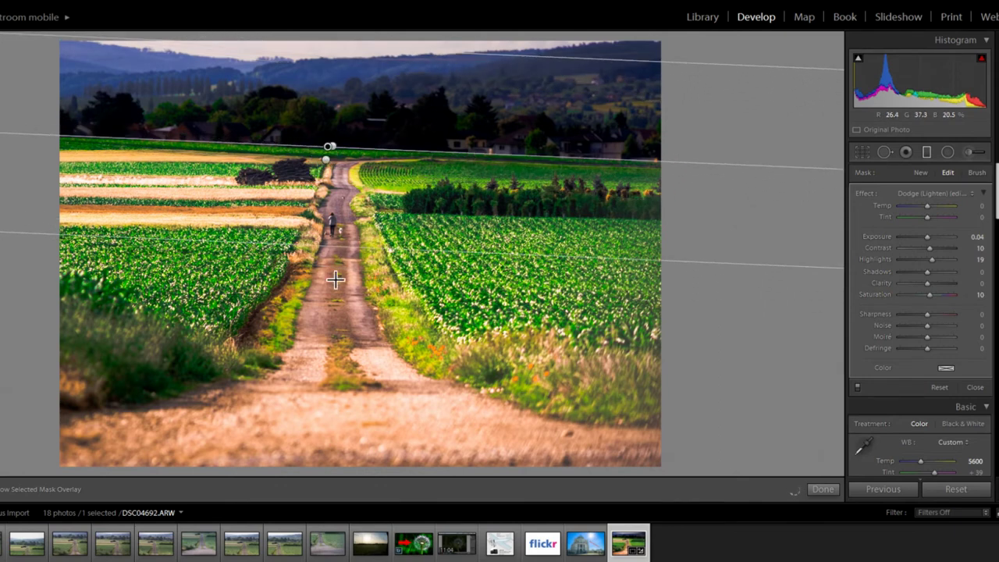
pyautogui.moveTo(335, 252); pyautogui.dragTo(326, 328)
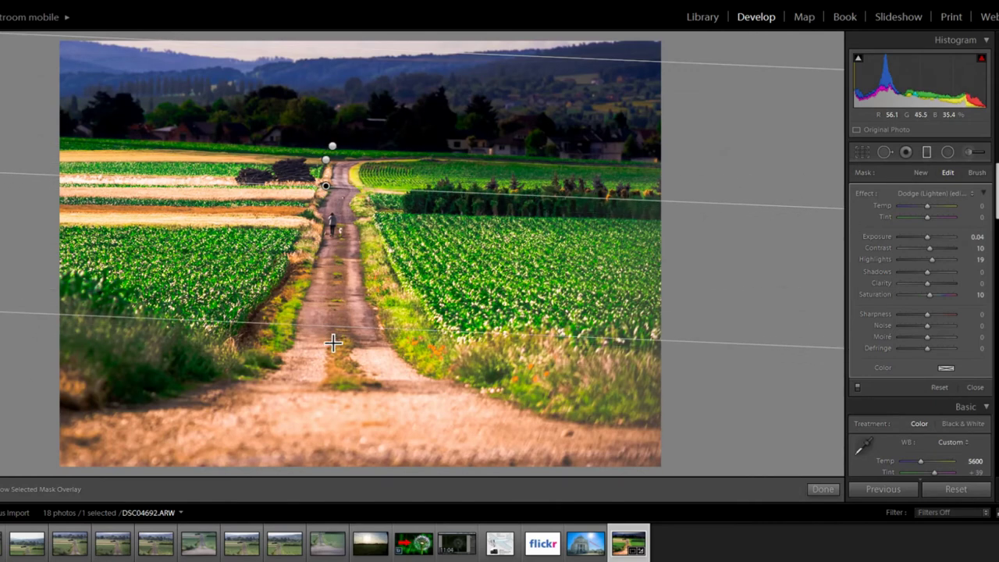
pyautogui.click(925, 155)
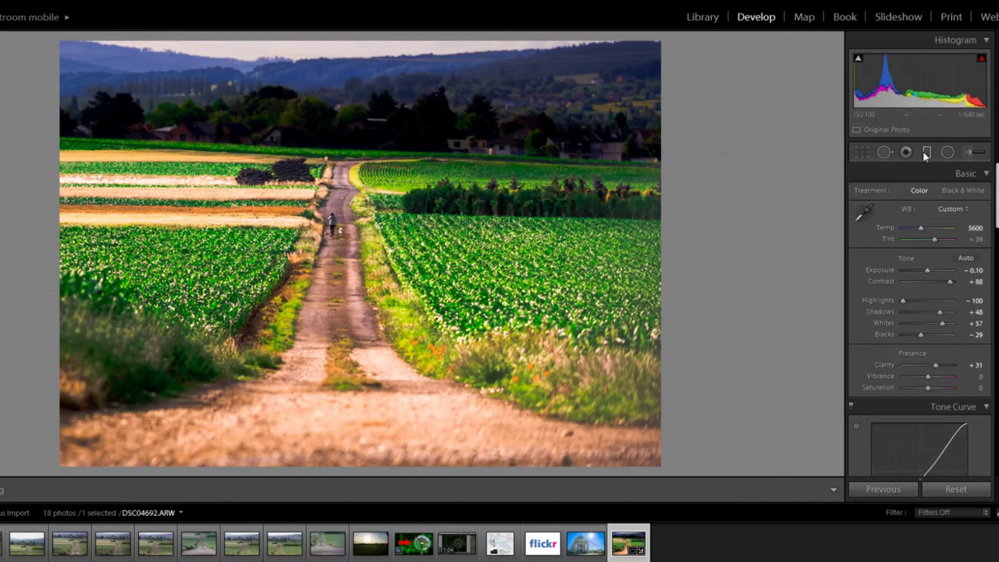
# Step: Add another slightly tilted graduated filter over the foreground road and verges, and set its Clarity to 25
pyautogui.click(926, 155)
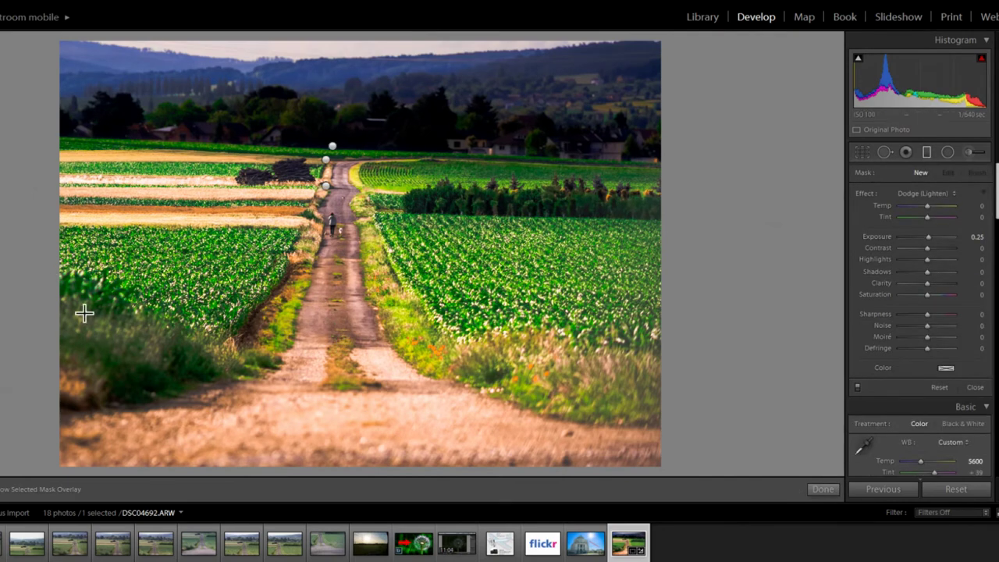
pyautogui.moveTo(341, 348)
pyautogui.mouseDown()
pyautogui.moveTo(345, 486)
pyautogui.moveTo(513, 330)
pyautogui.moveTo(312, 302)
pyautogui.moveTo(352, 279)
pyautogui.moveTo(344, 334)
pyautogui.mouseUp()
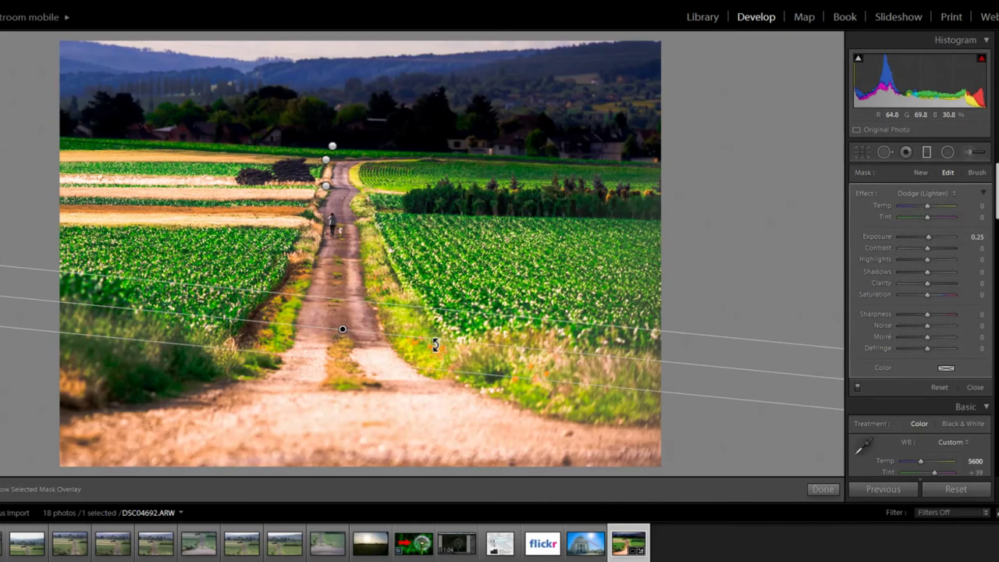
pyautogui.moveTo(435, 343); pyautogui.dragTo(435, 343)
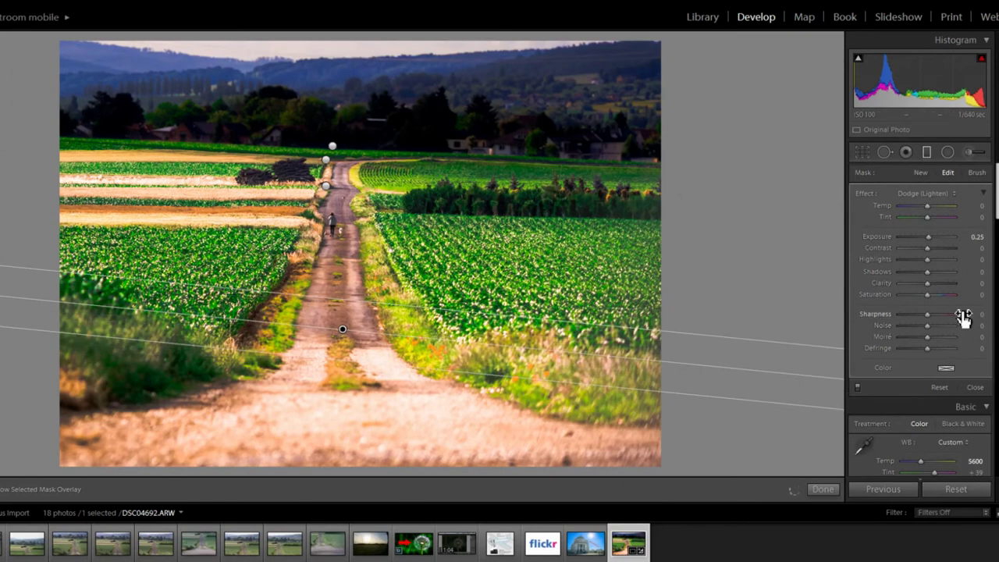
pyautogui.moveTo(927, 282); pyautogui.dragTo(967, 281)
pyautogui.click(935, 282)
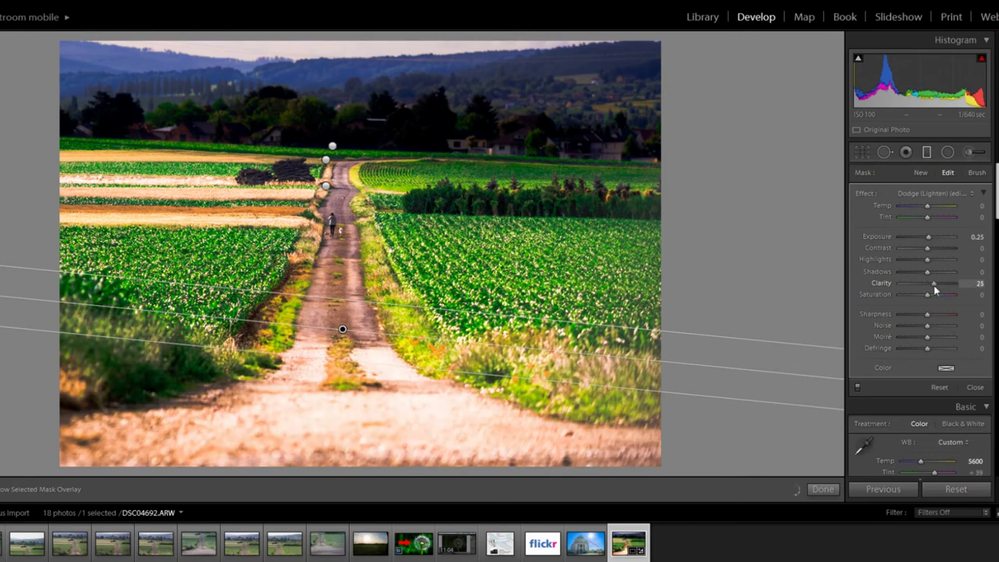
# Step: Set the foreground filter's Exposure to -0.10, Saturation to 34, Sharpness to -100 and Contrast to -5, and adjust its Temp slightly
pyautogui.click(921, 237)
pyautogui.moveTo(920, 237); pyautogui.dragTo(927, 237)
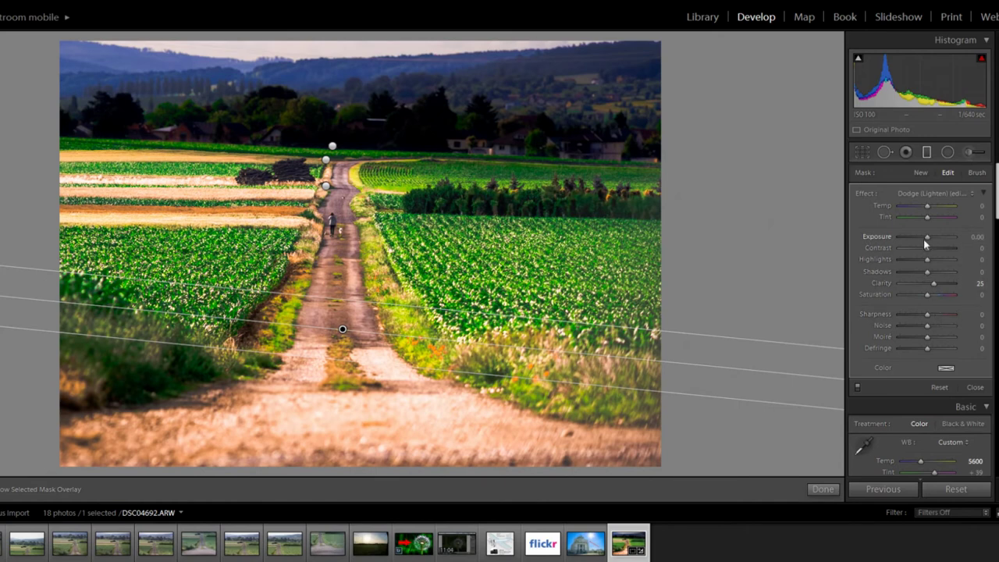
pyautogui.moveTo(926, 238); pyautogui.dragTo(926, 239)
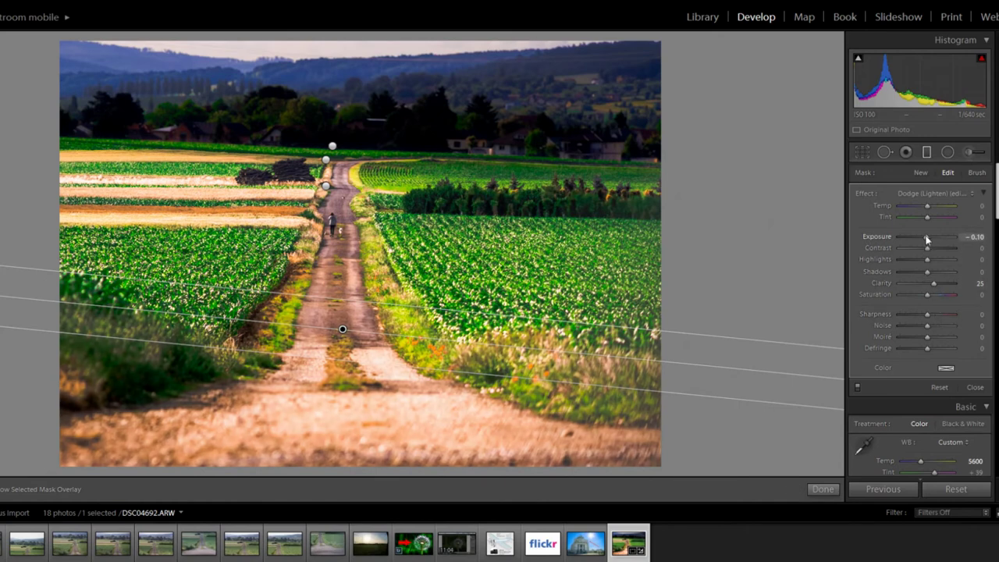
pyautogui.moveTo(927, 294); pyautogui.dragTo(886, 320)
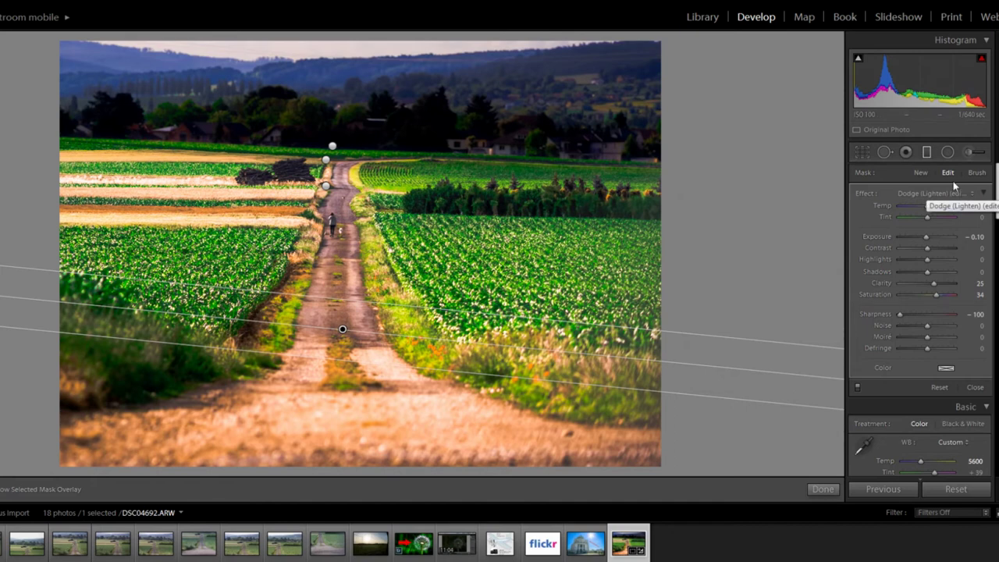
pyautogui.moveTo(927, 247)
pyautogui.mouseDown()
pyautogui.moveTo(914, 248)
pyautogui.moveTo(960, 241)
pyautogui.moveTo(897, 256)
pyautogui.moveTo(926, 248)
pyautogui.mouseUp()
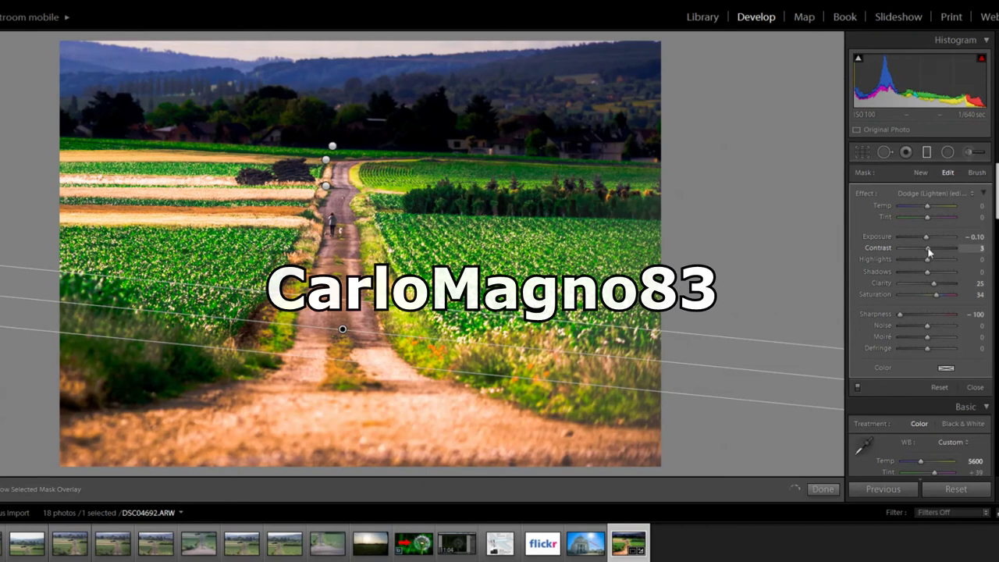
pyautogui.moveTo(927, 206); pyautogui.dragTo(926, 206)
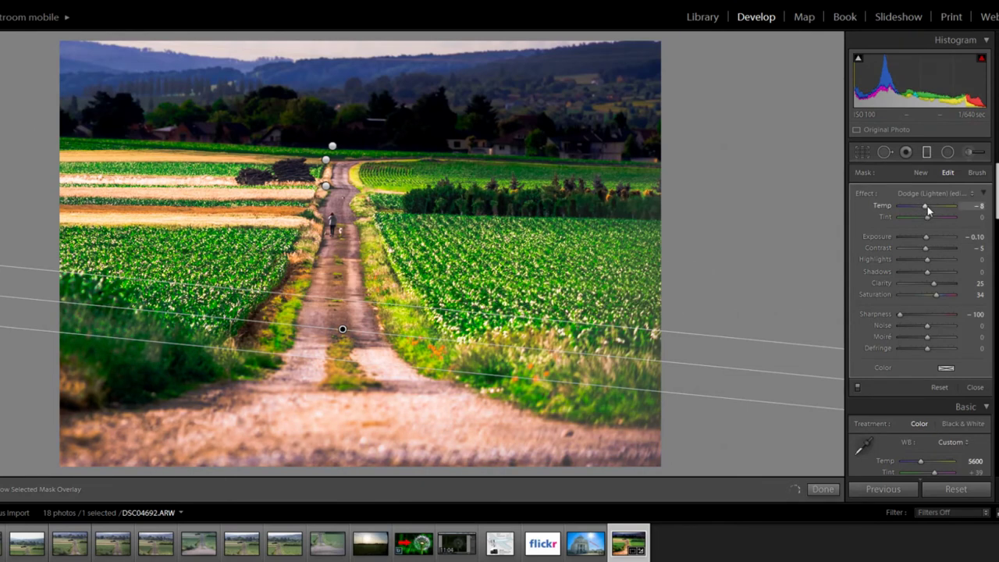
pyautogui.moveTo(927, 206); pyautogui.dragTo(928, 206)
pyautogui.click(930, 151)
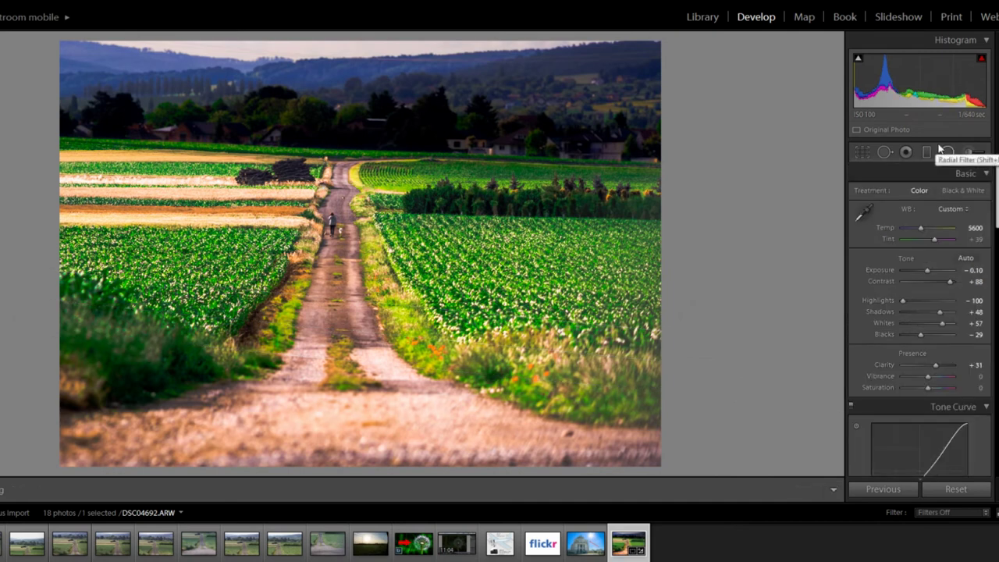
# Step: Set the whole photo's Exposure to +0.20 and Shadows to +14 in the Basic adjustments
pyautogui.doubleClick(928, 271)
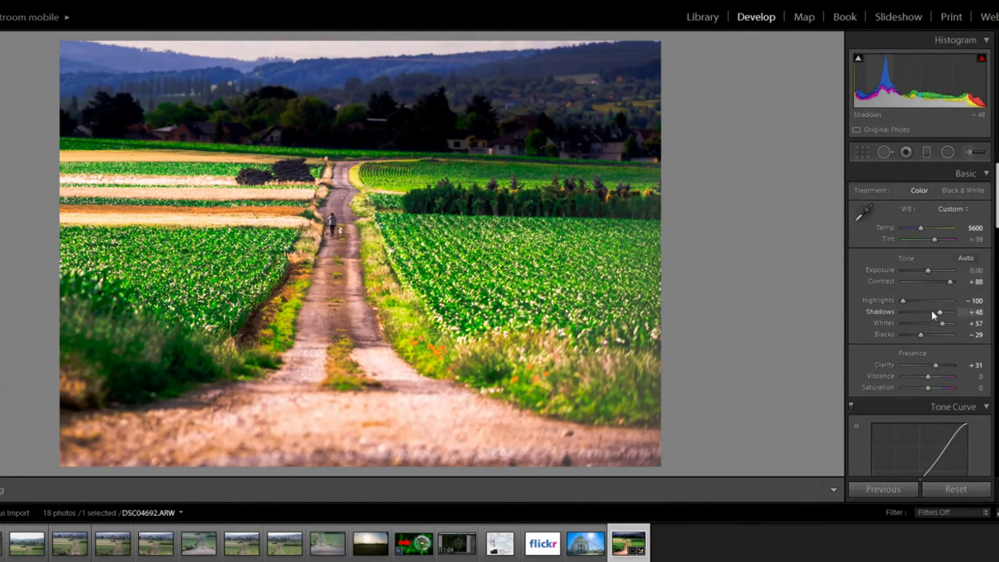
pyautogui.click(932, 312)
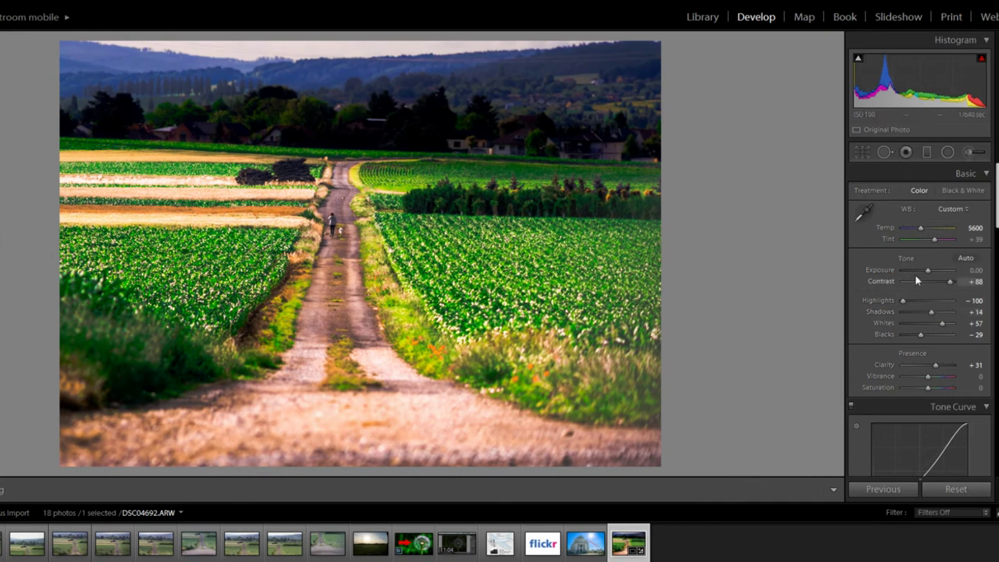
pyautogui.press('Up')
pyautogui.press('Up')
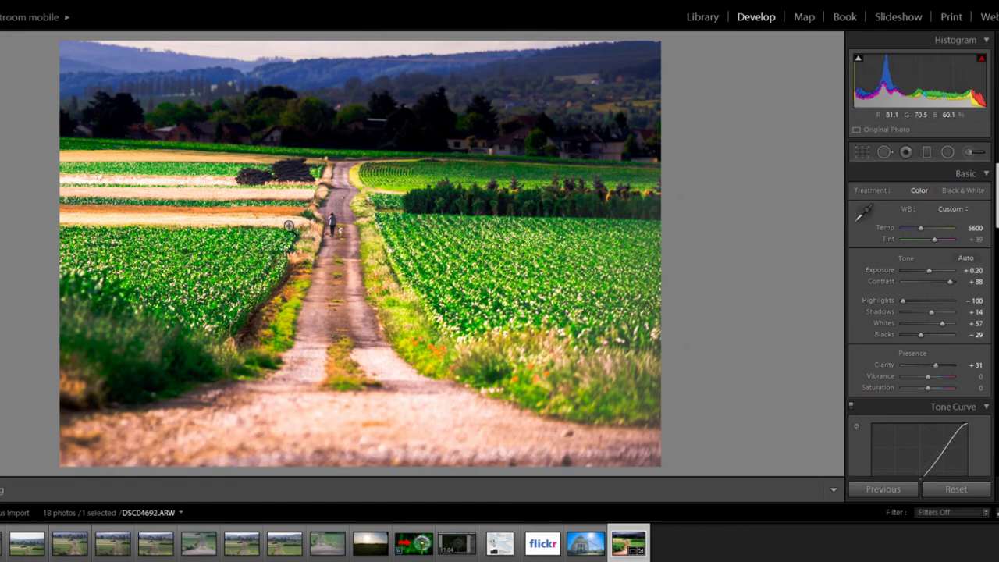
# Step: Examine the detail of the walker with the dogs on the road and of the tree row beside the field at high magnification
pyautogui.click(313, 210)
pyautogui.moveTo(472, 312); pyautogui.dragTo(413, 256)
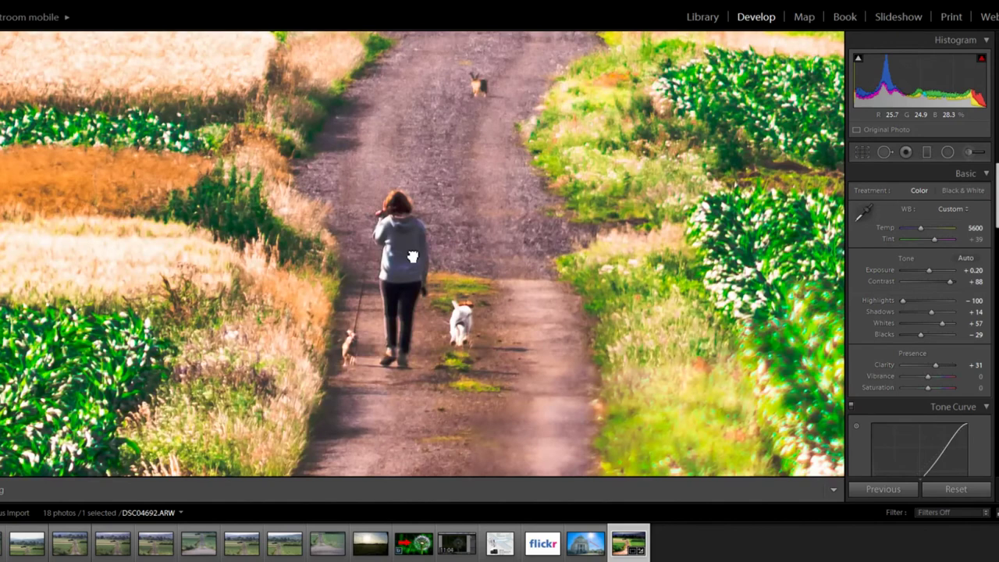
pyautogui.moveTo(412, 255); pyautogui.dragTo(279, 242)
pyautogui.click(279, 242)
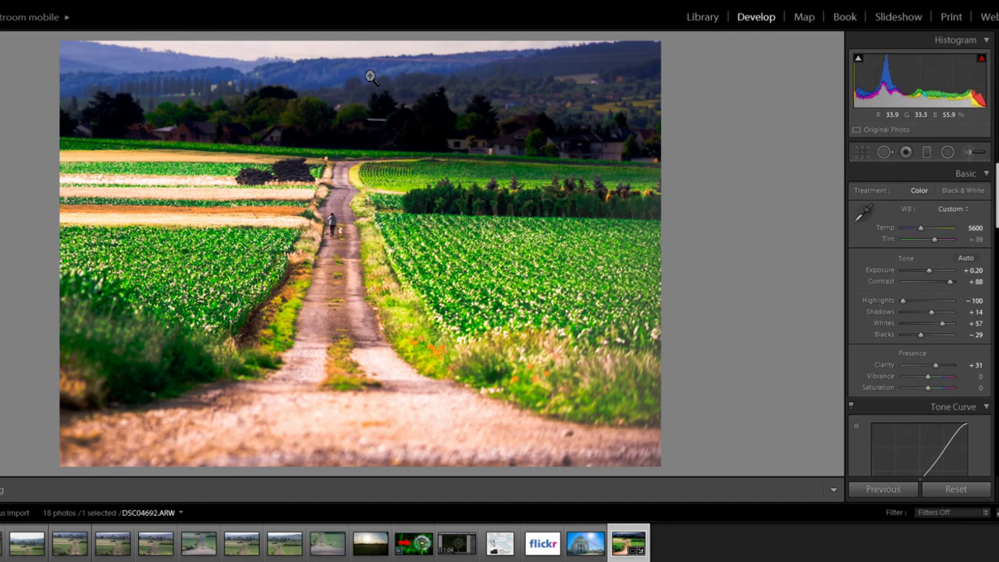
pyautogui.click(533, 201)
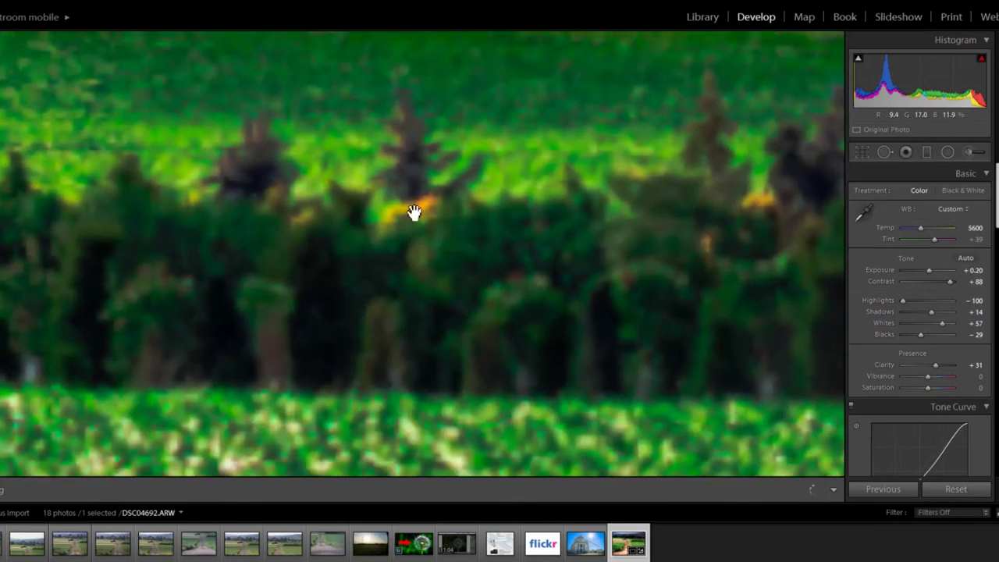
pyautogui.moveTo(345, 212); pyautogui.dragTo(429, 238)
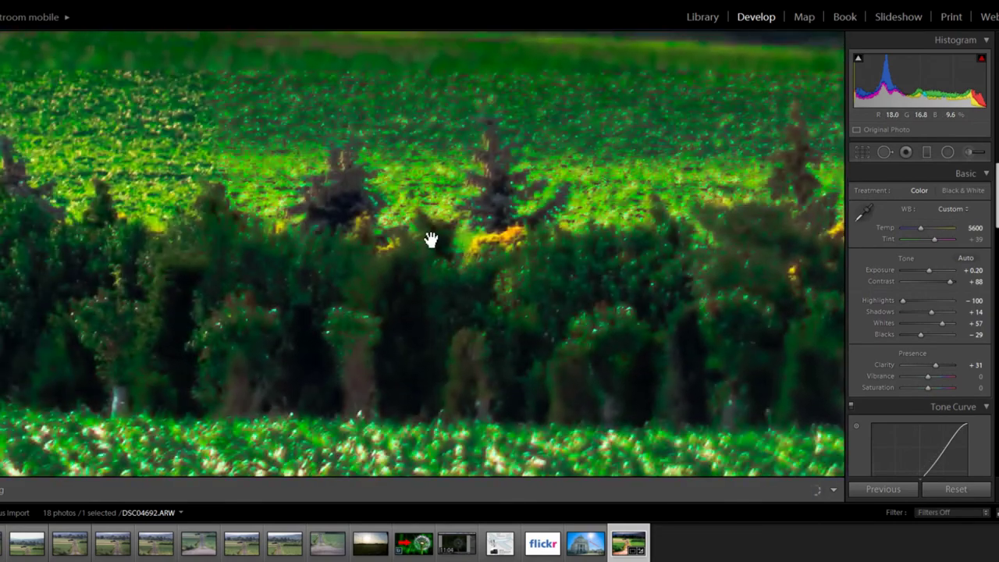
pyautogui.click(404, 242)
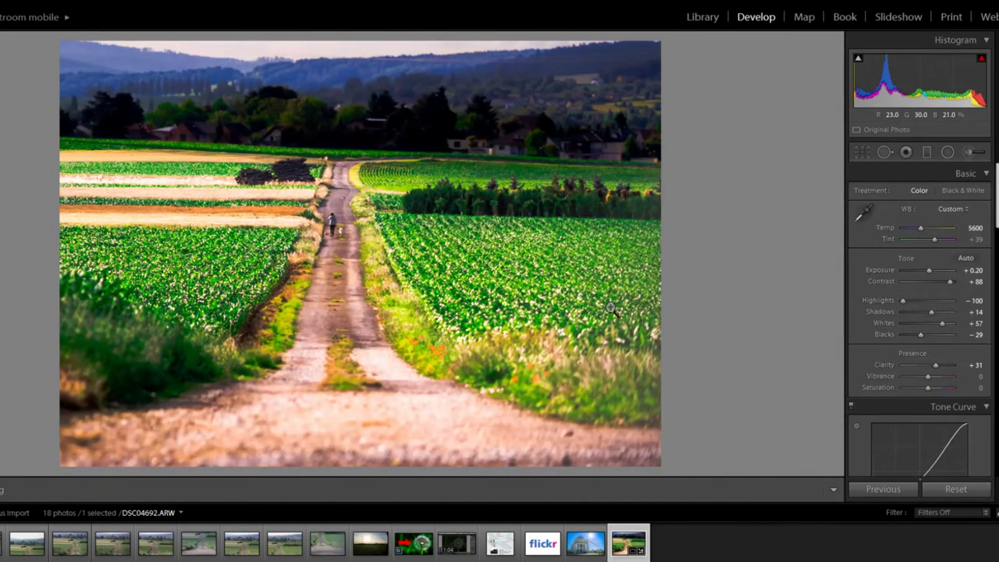
pyautogui.click(650, 200)
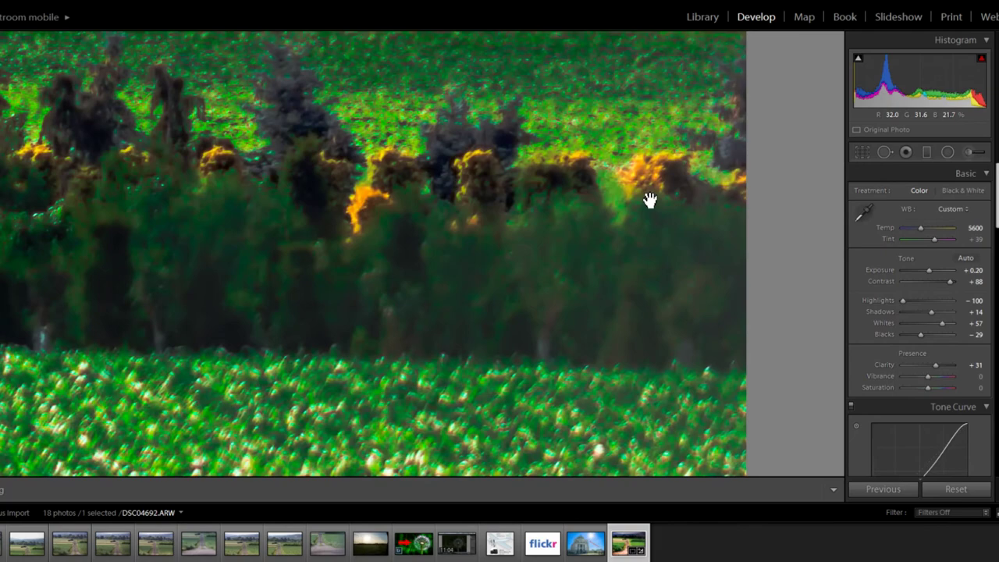
pyautogui.click(650, 201)
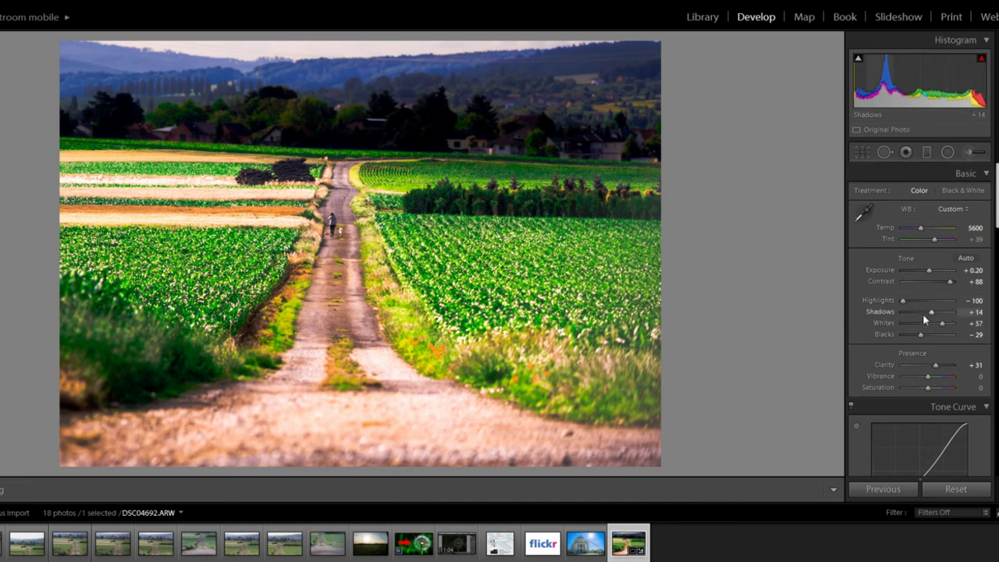
# Step: Set the whole photo's Blacks to -45 and Contrast to +64
pyautogui.moveTo(921, 333)
pyautogui.mouseDown()
pyautogui.moveTo(904, 341)
pyautogui.moveTo(917, 341)
pyautogui.mouseUp()
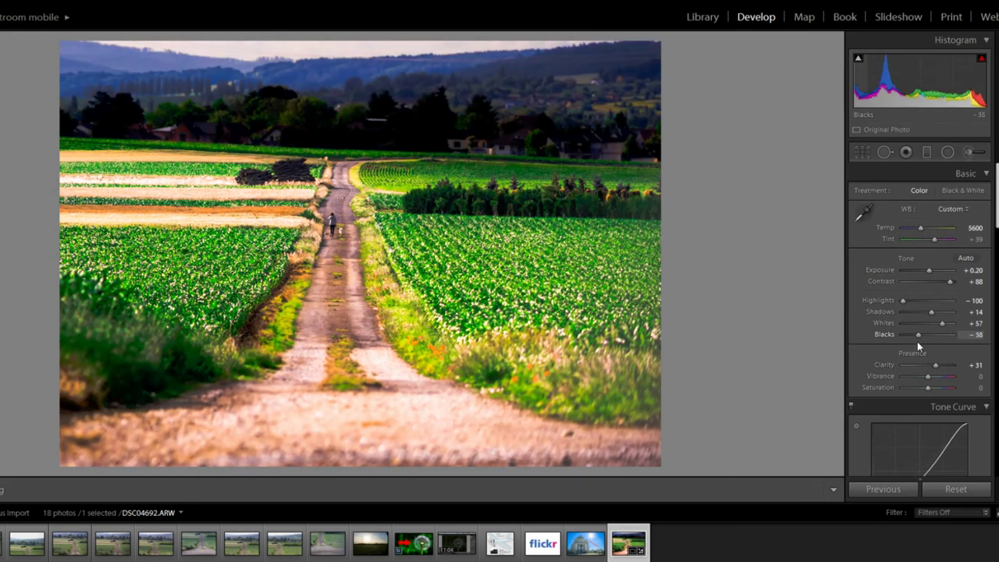
pyautogui.moveTo(916, 341); pyautogui.dragTo(915, 340)
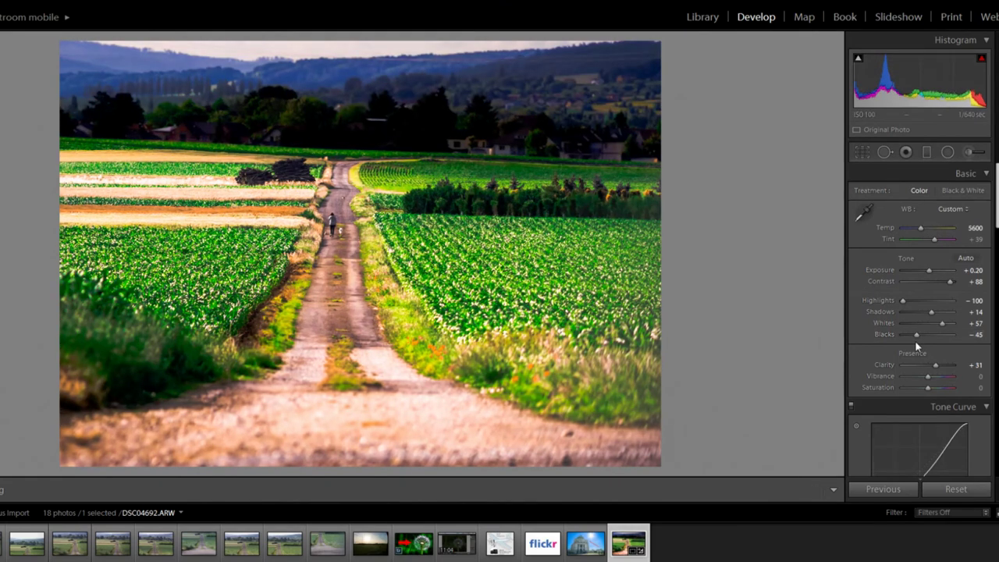
pyautogui.moveTo(946, 286); pyautogui.dragTo(944, 285)
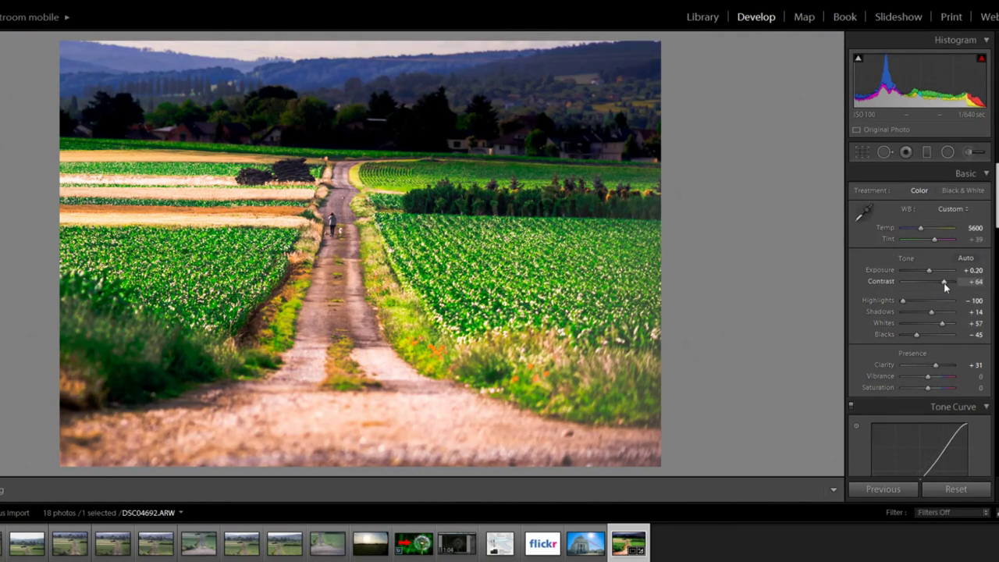
pyautogui.scroll(-2, 862, 349)
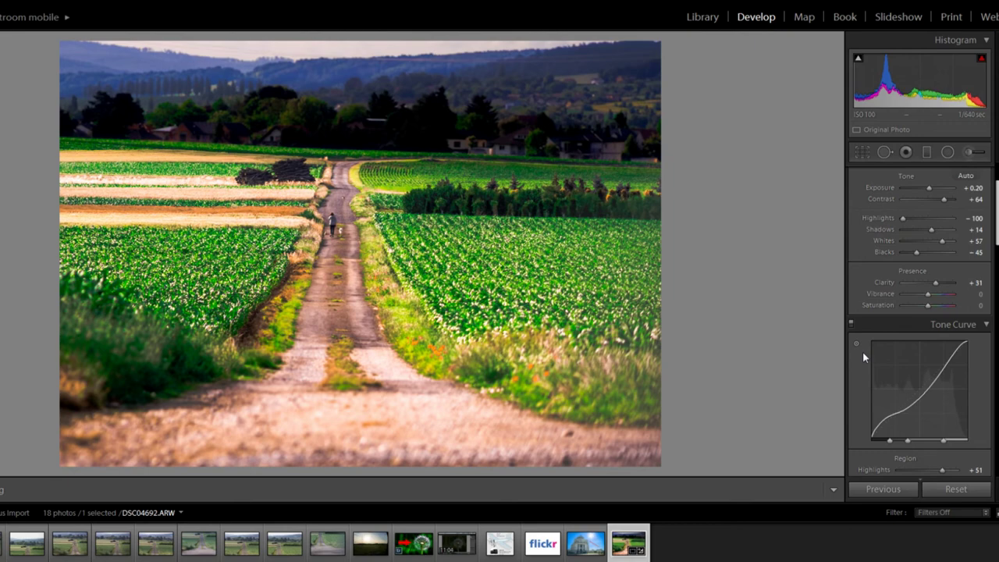
pyautogui.scroll(-4, 862, 351)
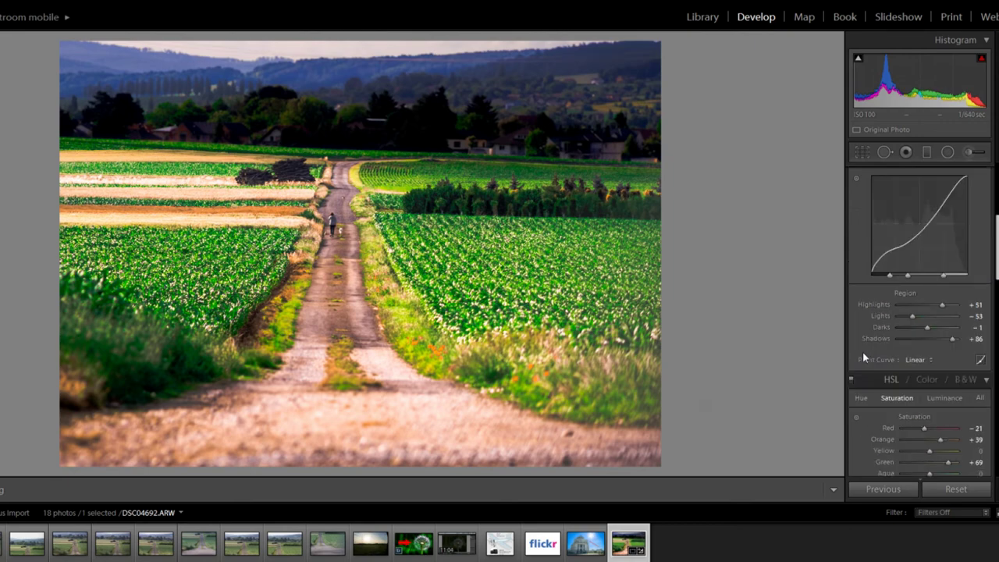
# Step: Darken the photo's edges with a post-crop vignette, setting its Amount to -15
pyautogui.scroll(-12, 862, 352)
pyautogui.scroll(-8, 862, 352)
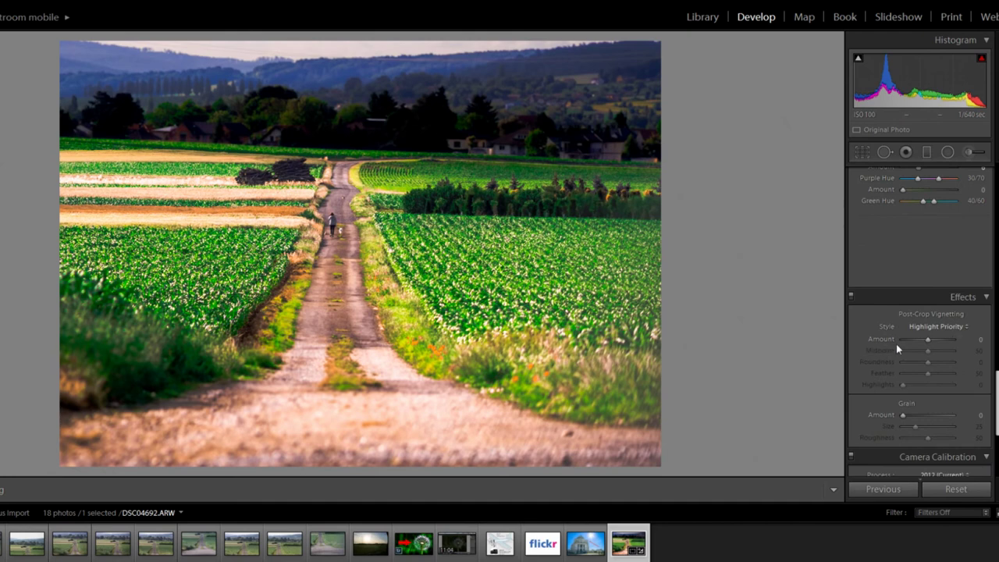
pyautogui.moveTo(926, 341); pyautogui.dragTo(924, 342)
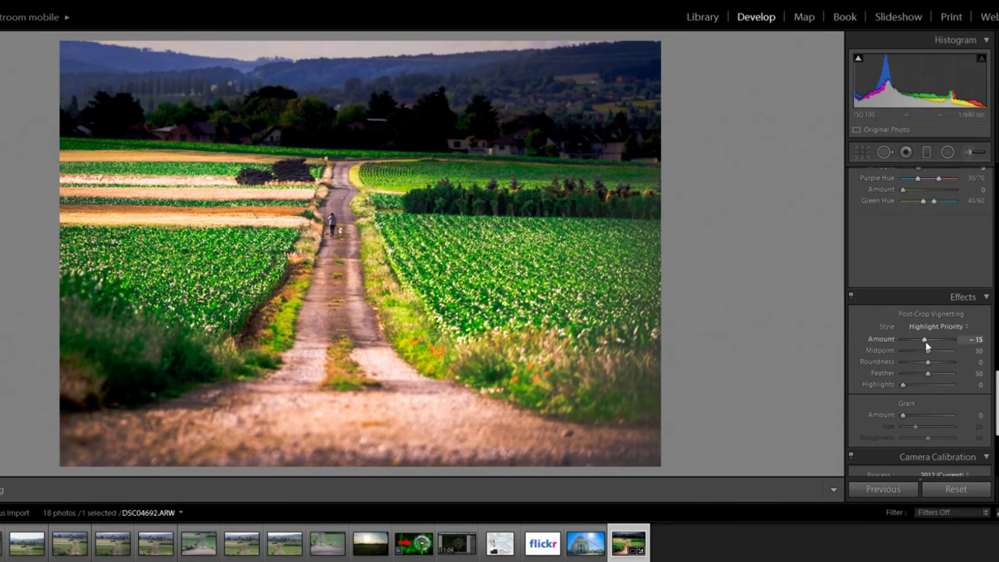
# Step: Set the whole photo's Exposure to +0.30 and Whites to +40 in the Basic adjustments
pyautogui.scroll(10, 868, 327)
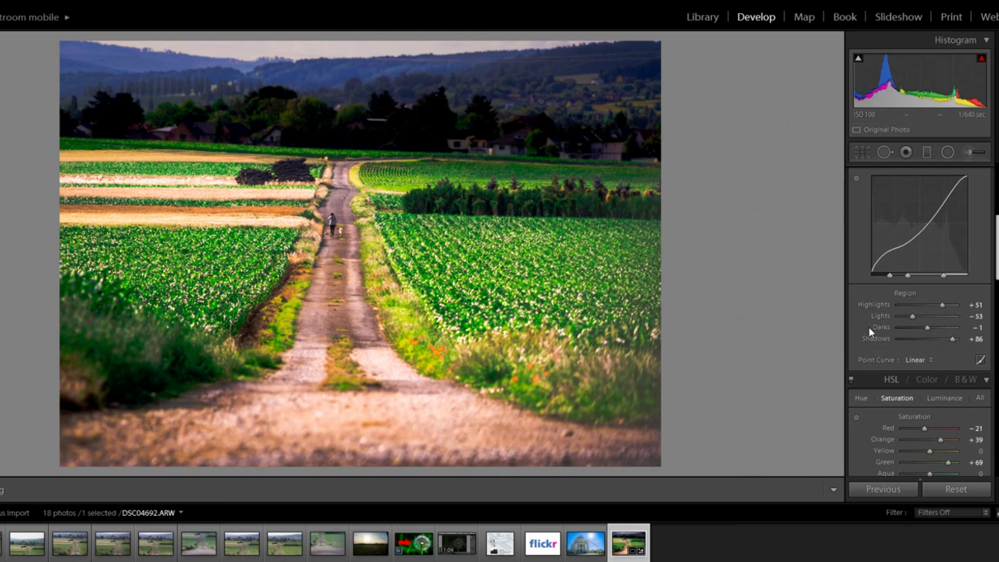
pyautogui.scroll(5, 868, 326)
pyautogui.press('Up')
pyautogui.press('Up')
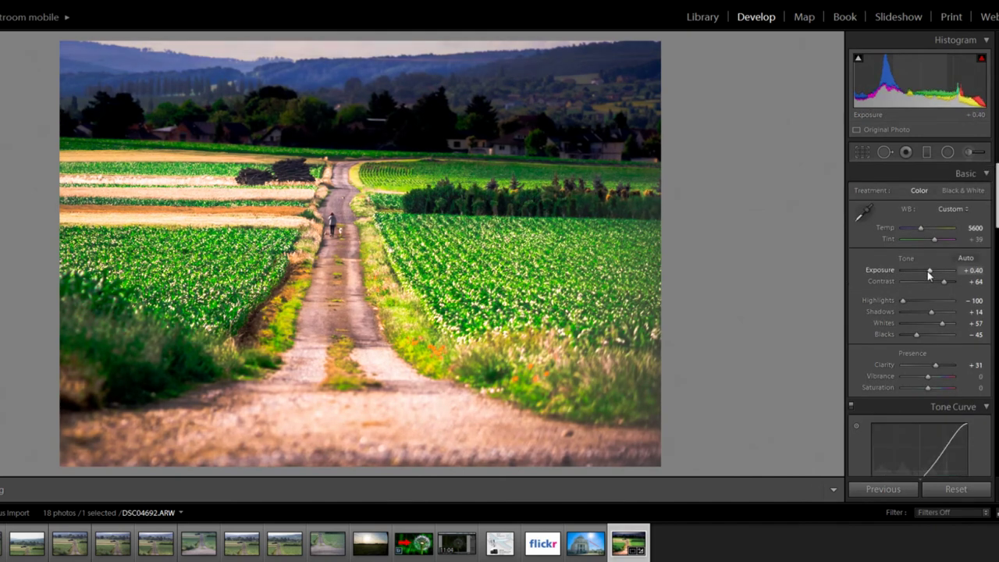
pyautogui.press('Down')
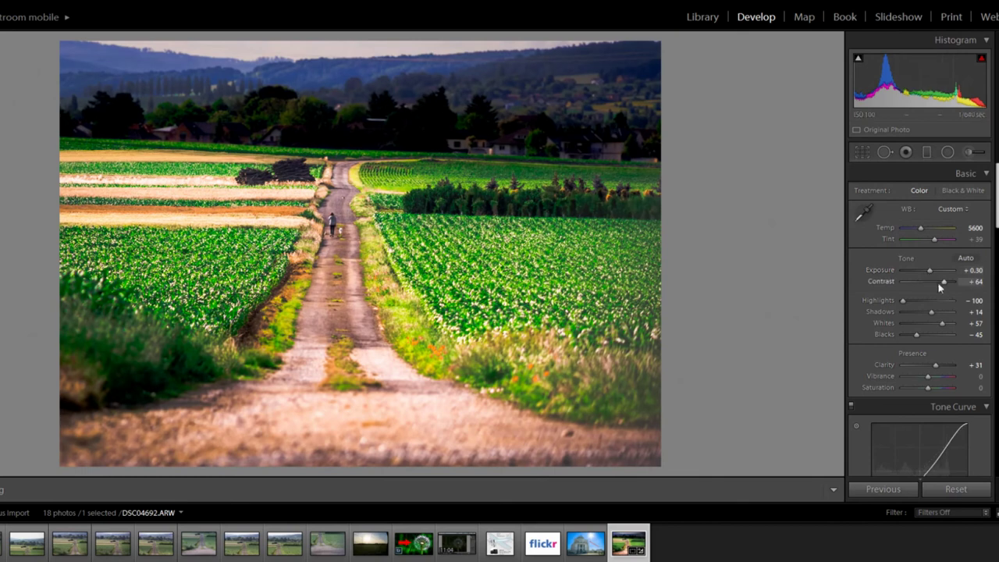
pyautogui.moveTo(942, 323); pyautogui.dragTo(939, 326)
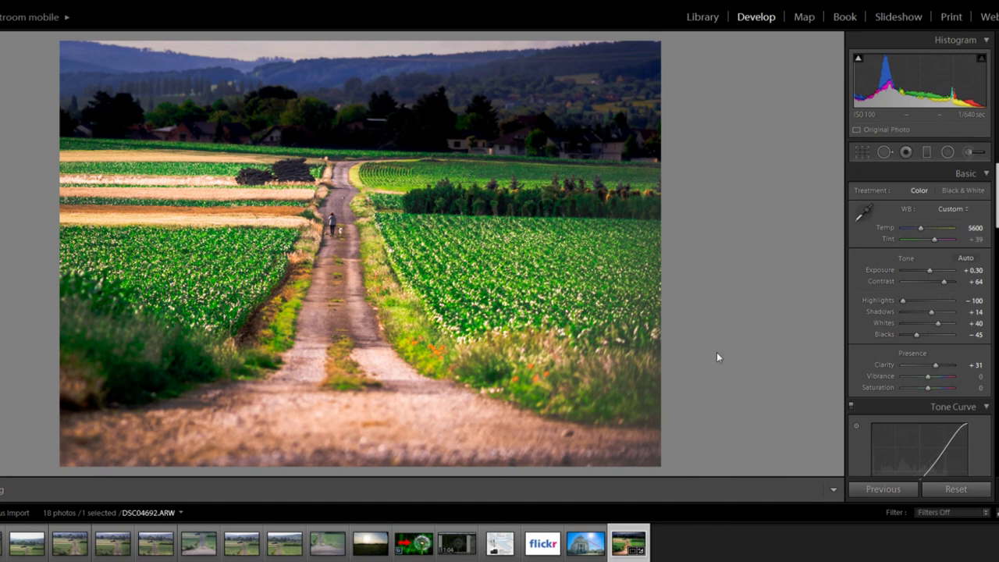
# Step: Raise the whole photo's Vibrance to +25
pyautogui.moveTo(928, 378); pyautogui.dragTo(929, 381)
pyautogui.press('Up')
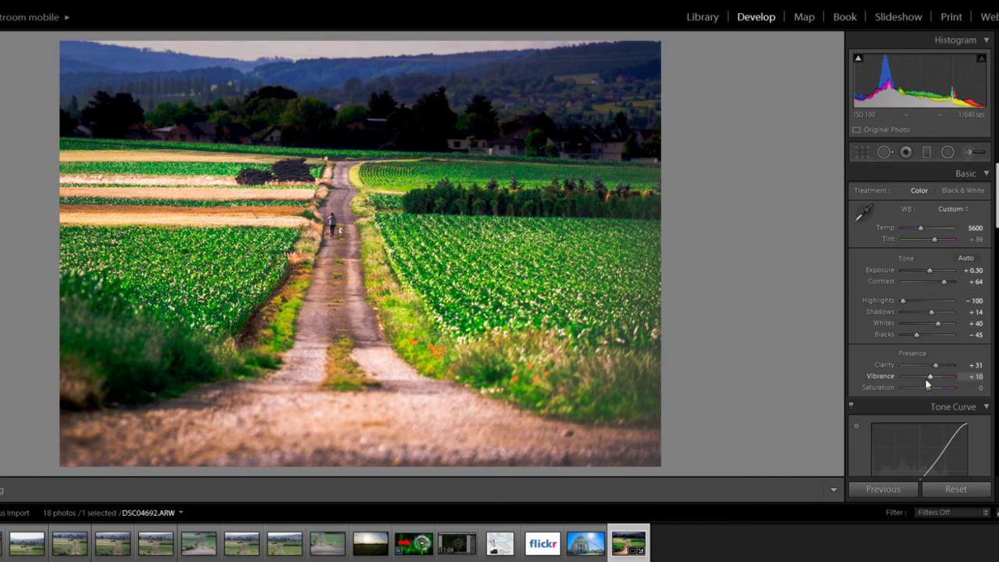
pyautogui.press('Up')
pyautogui.press('Up')
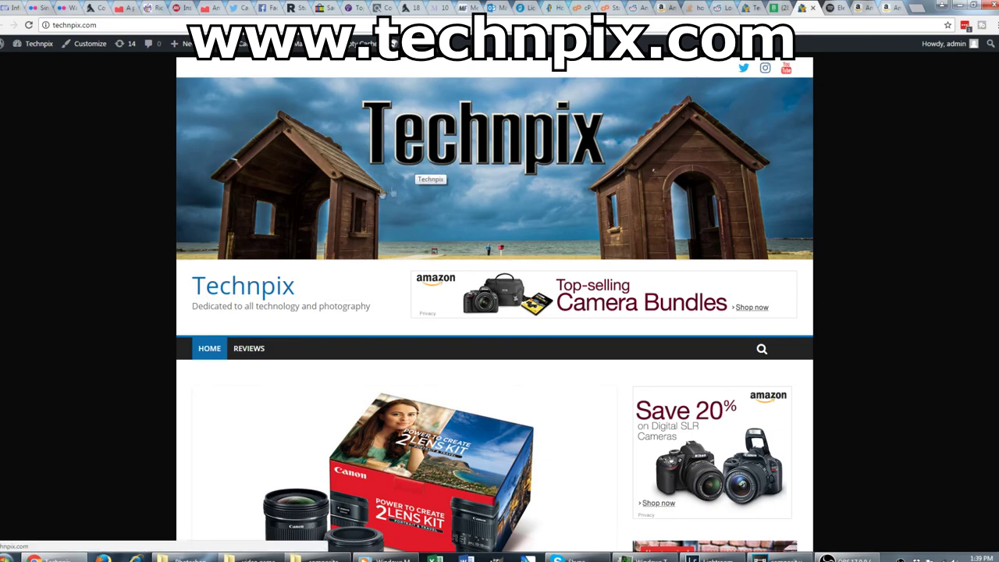
# Step: Switch to the browser and look through the posts on technpix.com and its Samyang 12mm F2 lens review
pyautogui.scroll(-7, 134, 278)
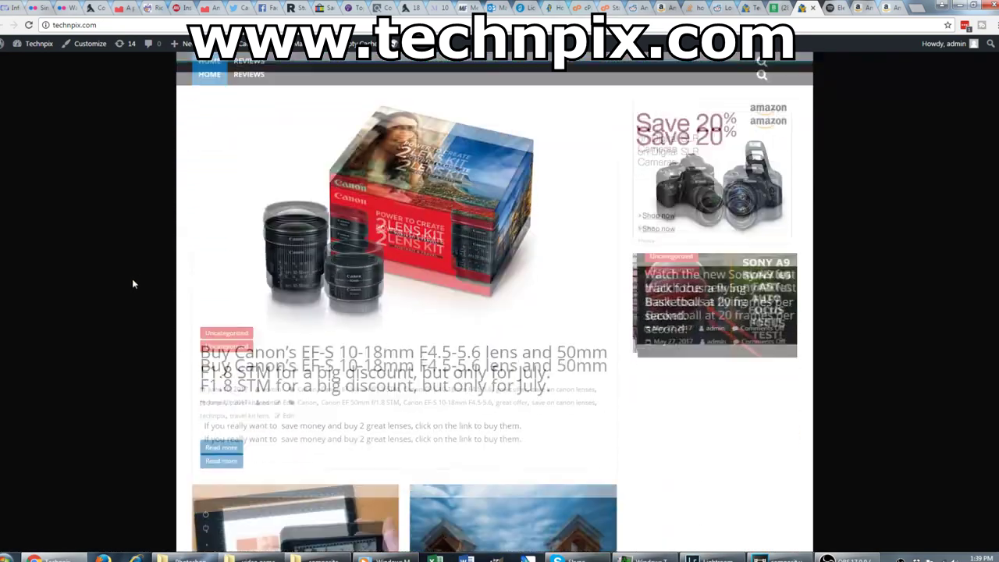
pyautogui.scroll(-1, 133, 283)
pyautogui.scroll(-4, 132, 283)
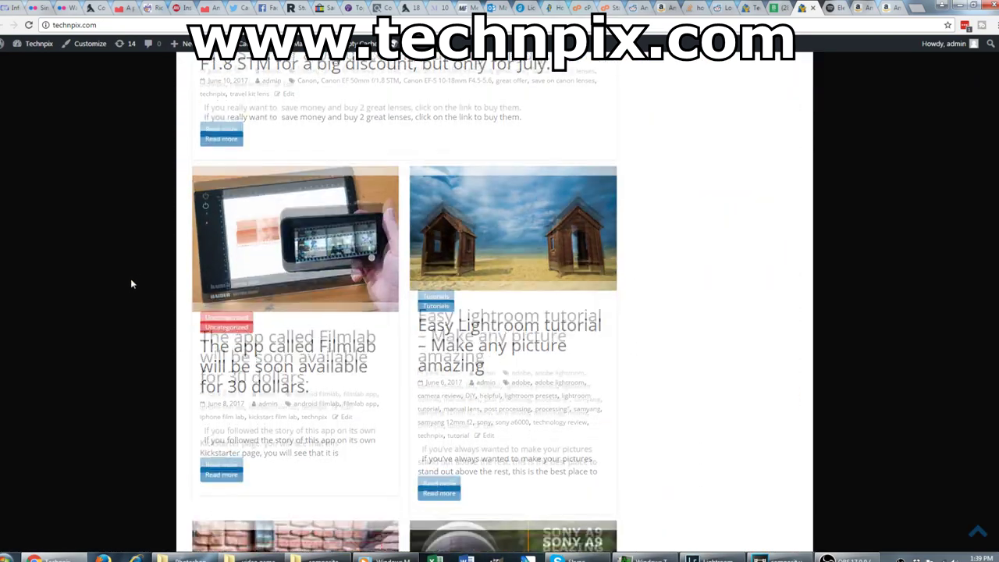
pyautogui.scroll(-2, 131, 284)
pyautogui.scroll(-2, 131, 284)
pyautogui.scroll(-2, 131, 284)
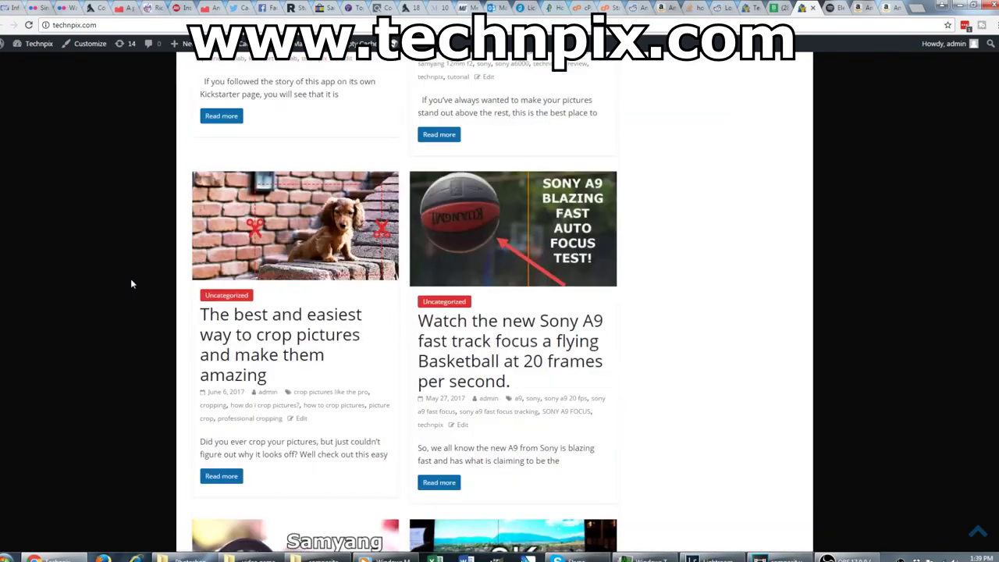
pyautogui.scroll(-4, 130, 284)
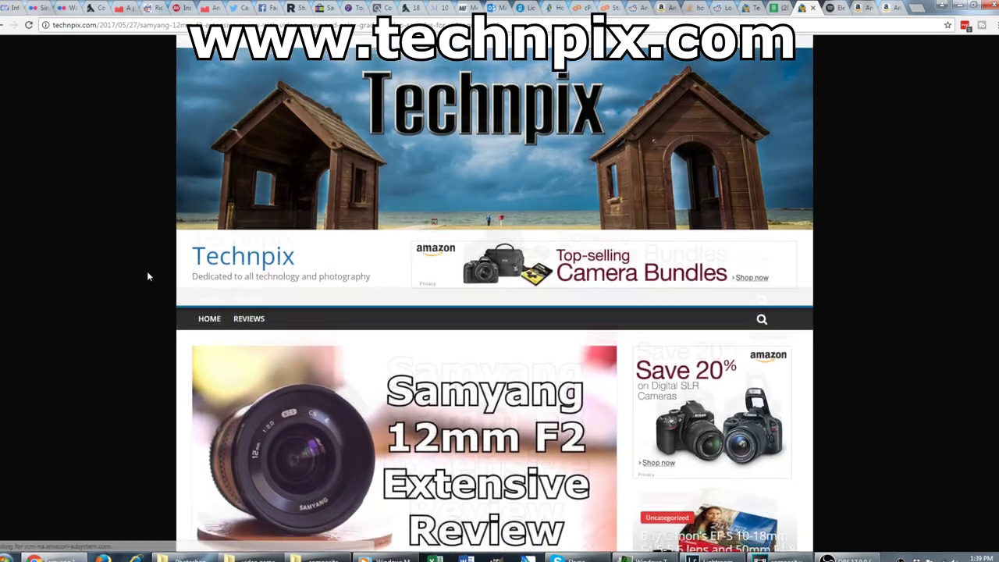
pyautogui.scroll(-7, 147, 276)
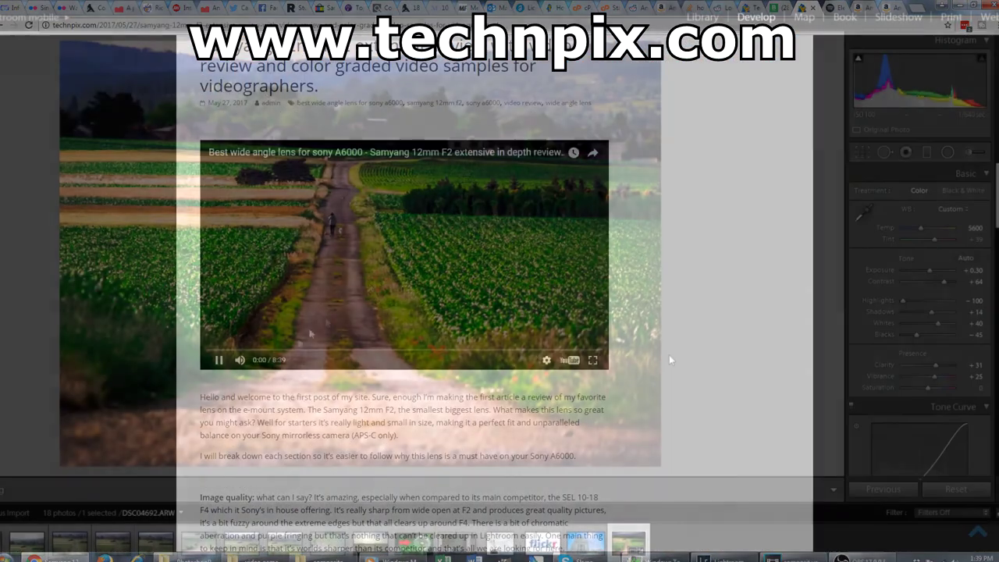